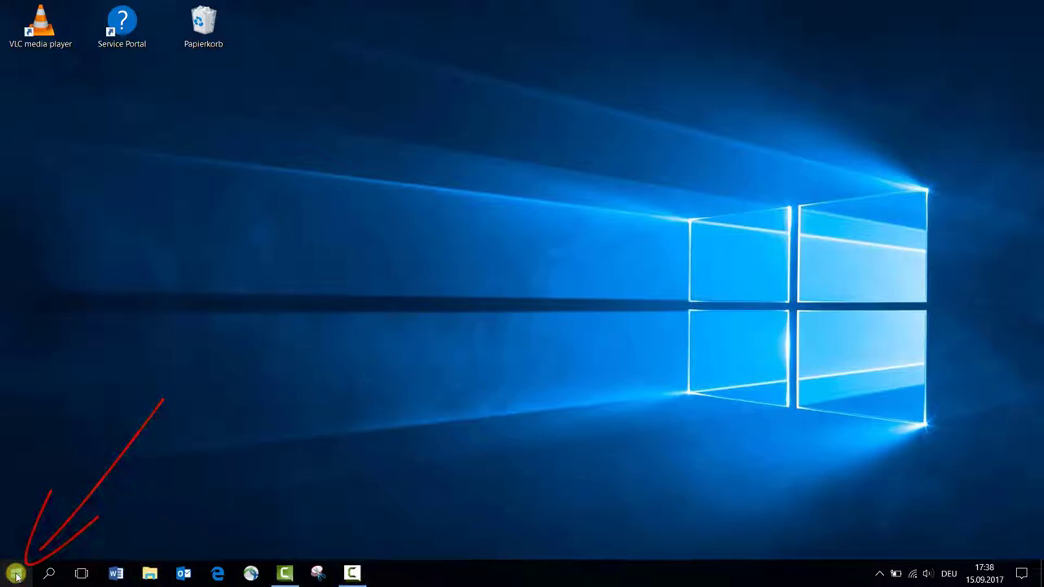
Open a File Explorer window and make it fill the whole screen.
{"action": "right_click", "coordinate": [17, 575]}
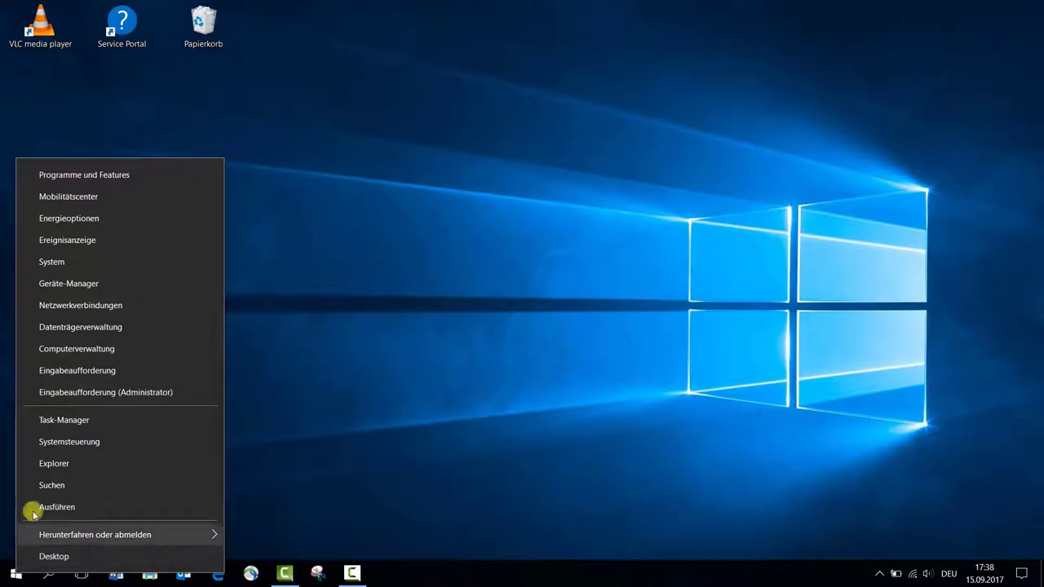
{"action": "left_click", "coordinate": [58, 468]}
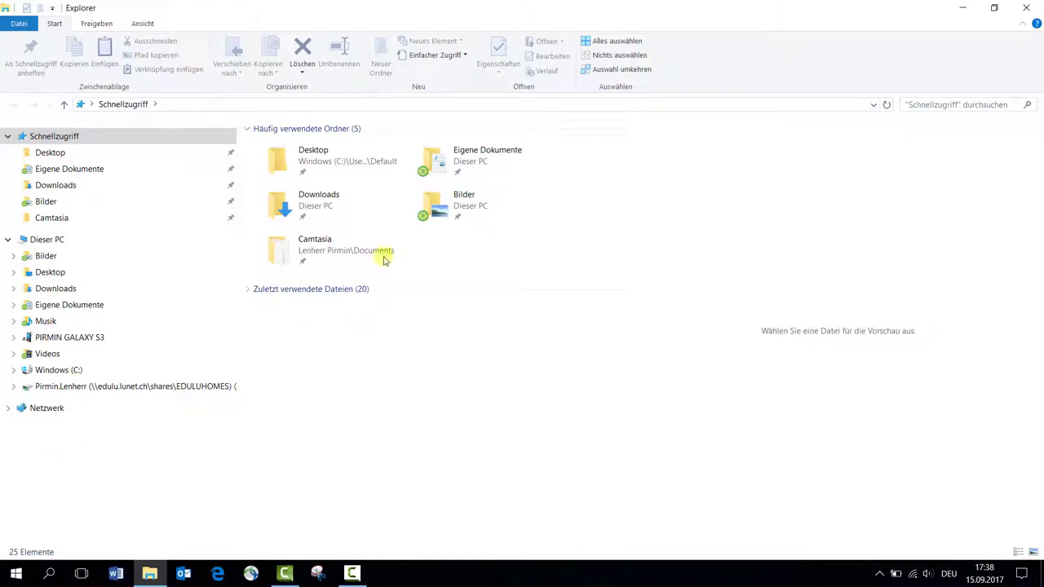
{"action": "double_click", "coordinate": [557, 15]}
{"action": "left_click_drag", "start_coordinate": [542, 69], "coordinate": [491, 79]}
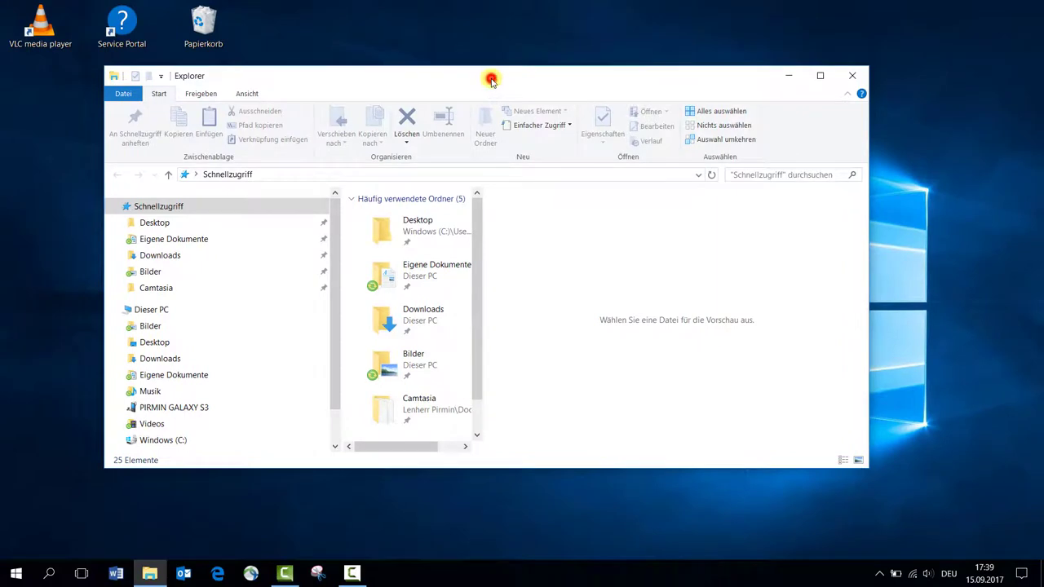
{"action": "double_click", "coordinate": [491, 79]}
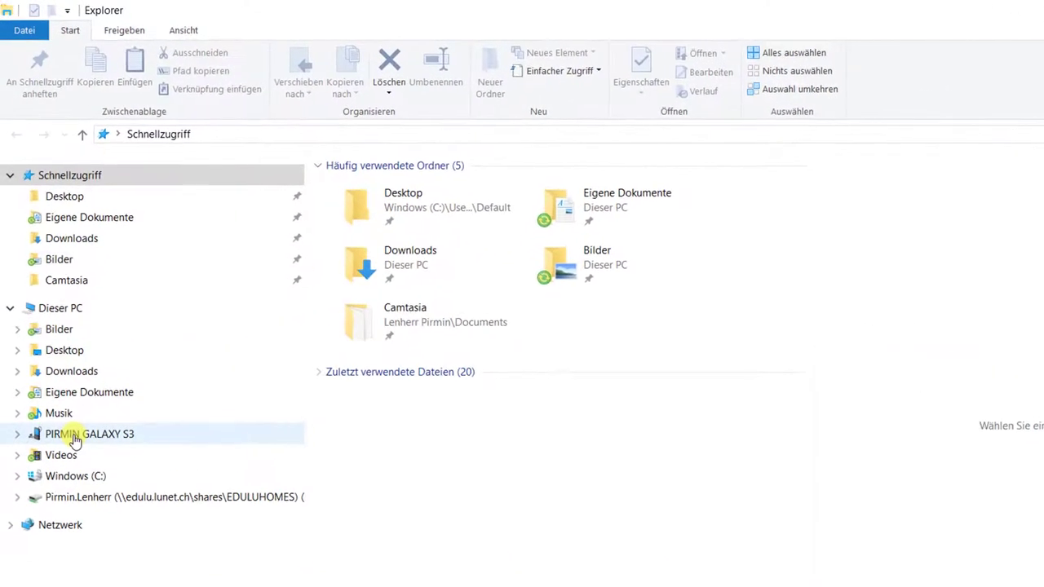
Open the connected Galaxy S3, compare its Card and Phone storage, and open the Phone storage.
{"action": "left_click", "coordinate": [74, 441]}
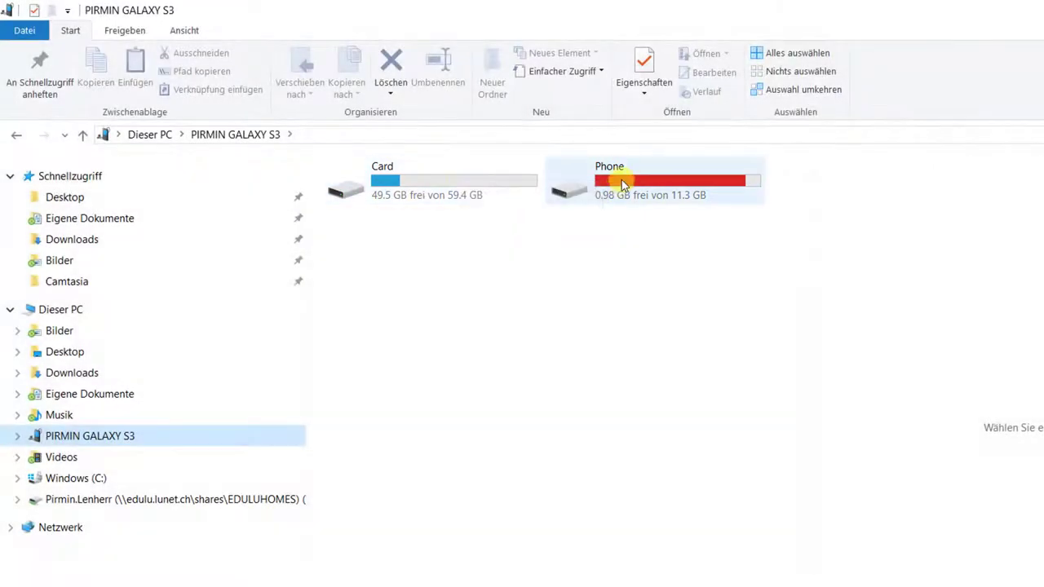
{"action": "left_click", "coordinate": [621, 184]}
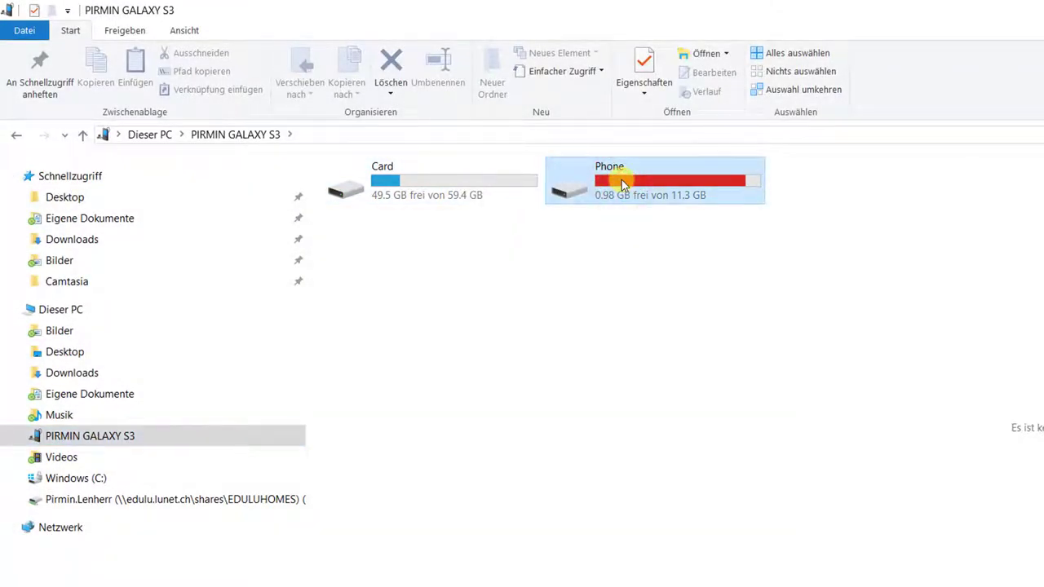
{"action": "left_click", "coordinate": [445, 177]}
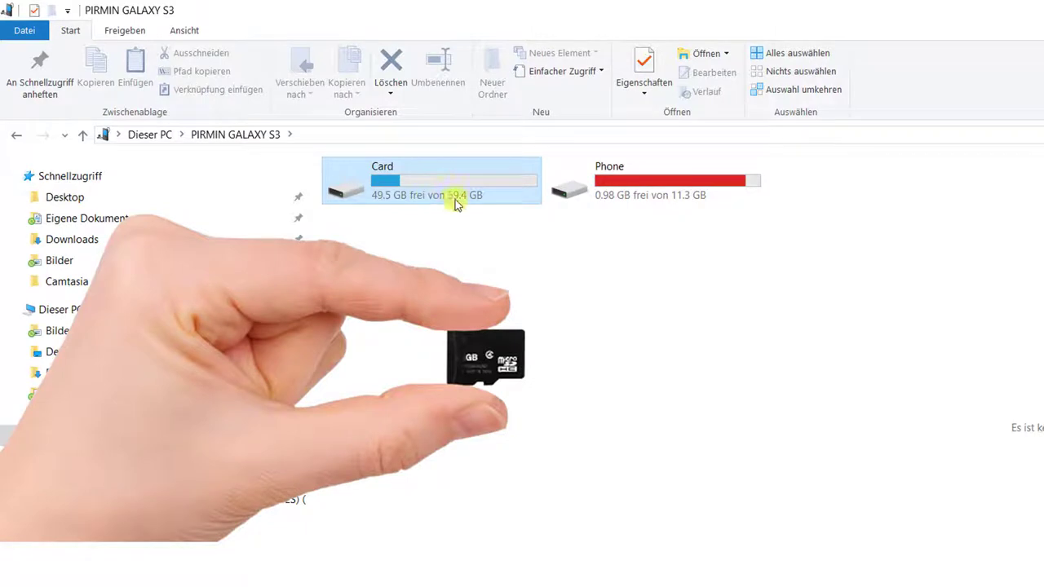
{"action": "left_click", "coordinate": [659, 187]}
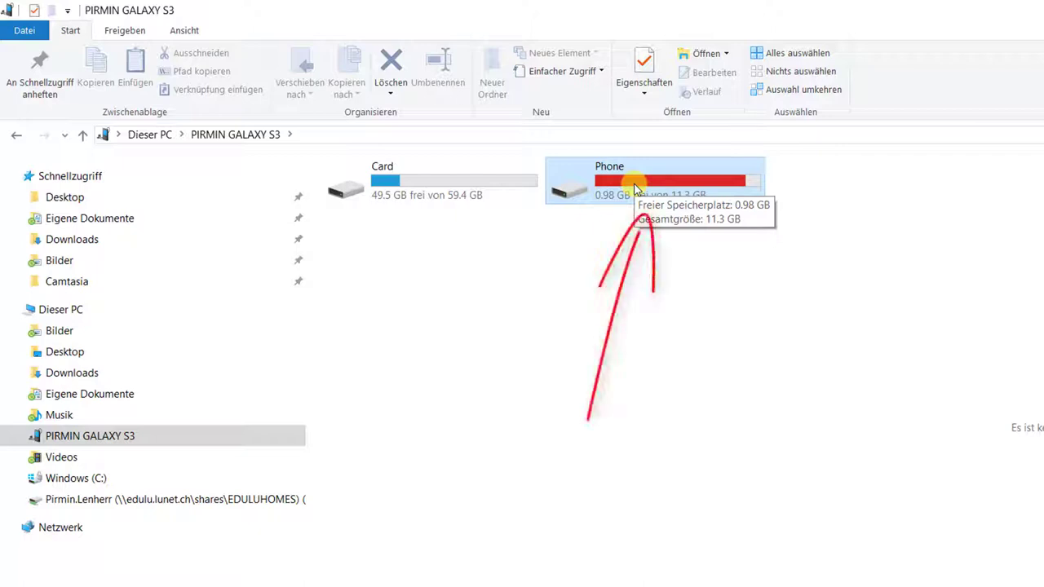
{"action": "double_click", "coordinate": [634, 190]}
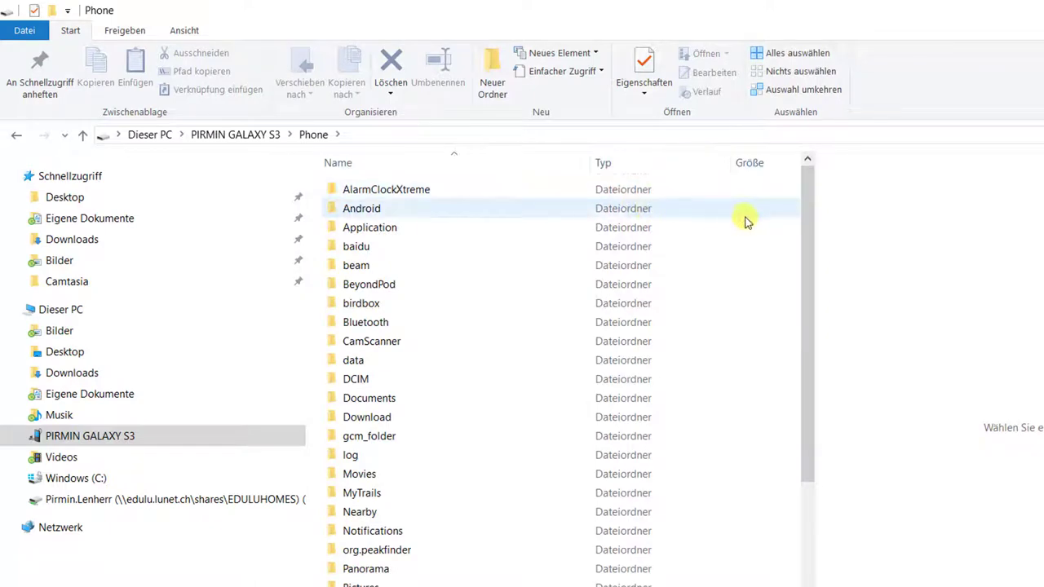
Preview Gelfingen.jpg in the beam folder of the Phone storage and return to the storage's folder list.
{"action": "left_click_drag", "start_coordinate": [802, 277], "coordinate": [731, 223]}
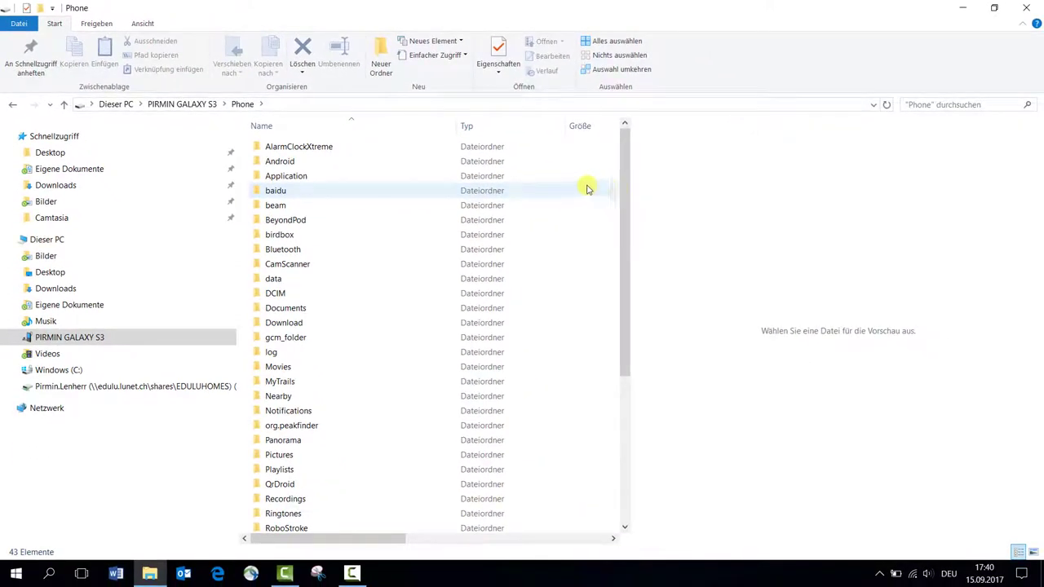
{"action": "left_click", "coordinate": [285, 192]}
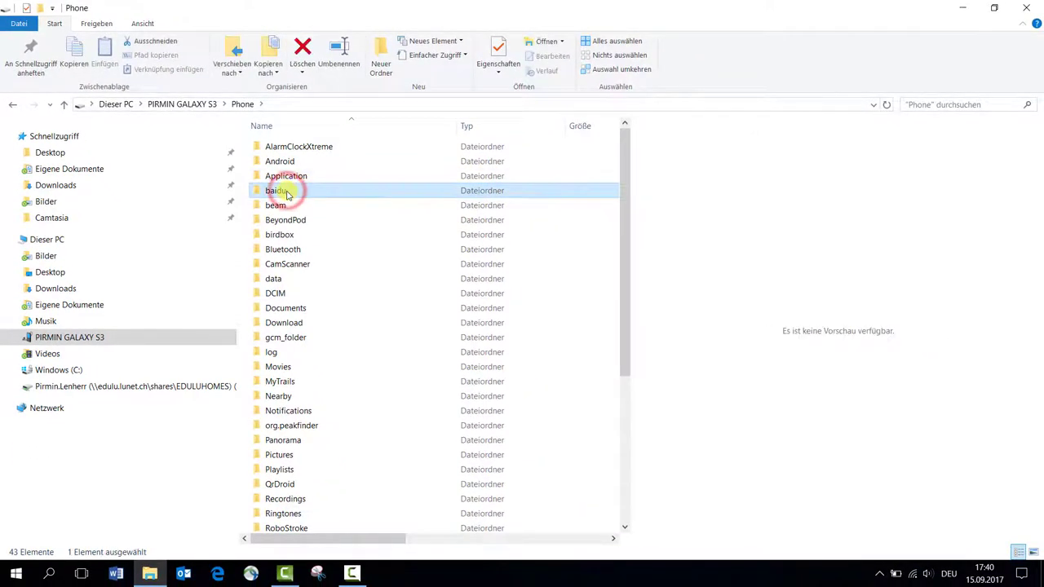
{"action": "double_click", "coordinate": [277, 206]}
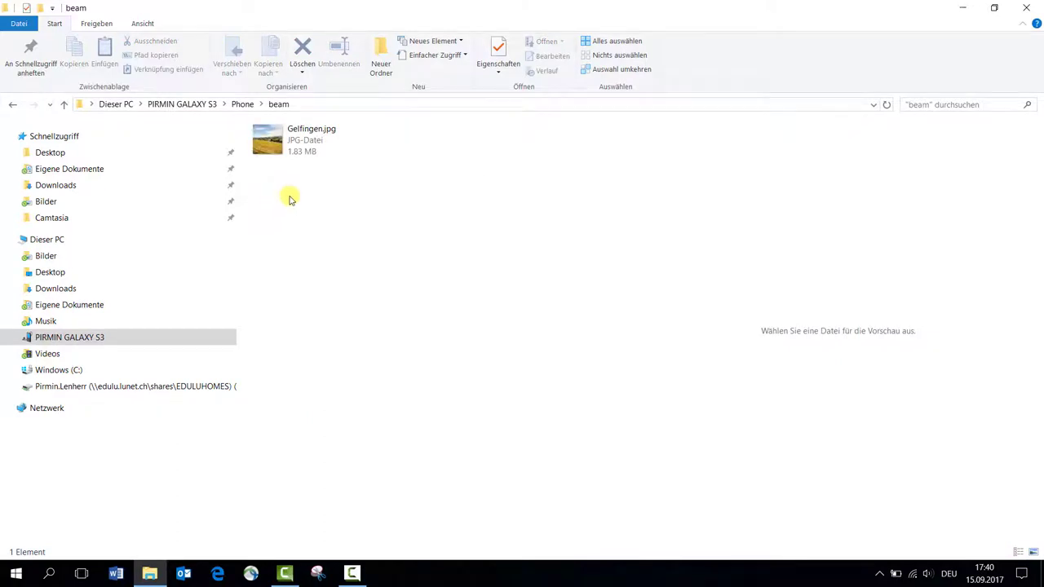
{"action": "left_click", "coordinate": [280, 148]}
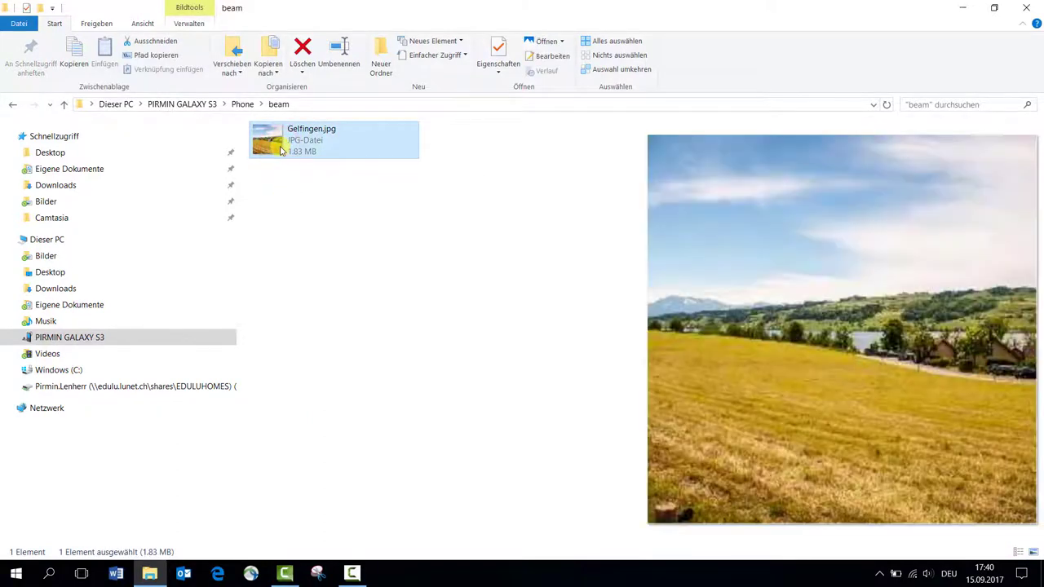
{"action": "left_click", "coordinate": [13, 105]}
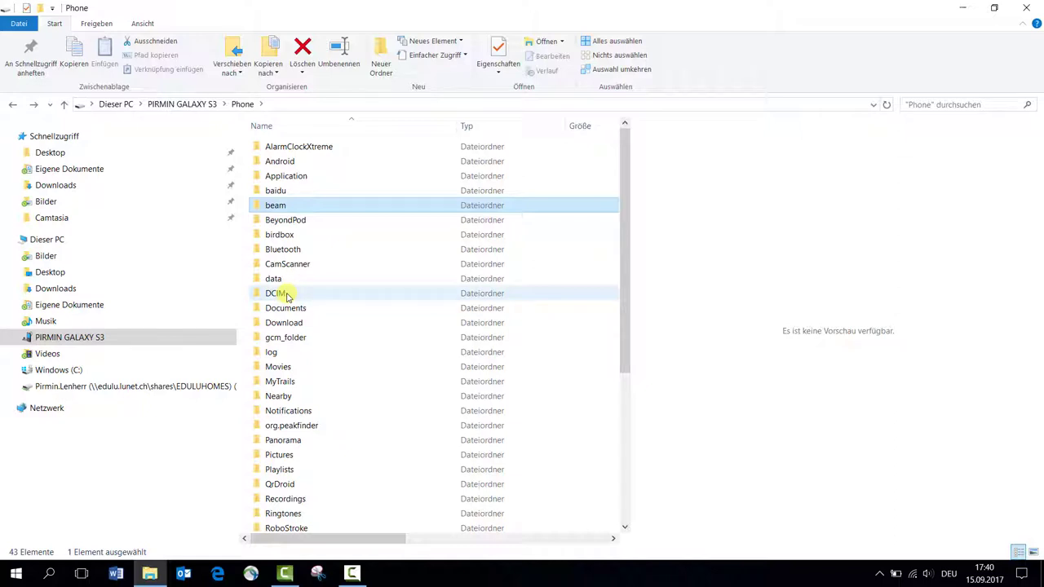
Look into the Camera folder inside DCIM and return to the Phone storage's folder list.
{"action": "double_click", "coordinate": [285, 295]}
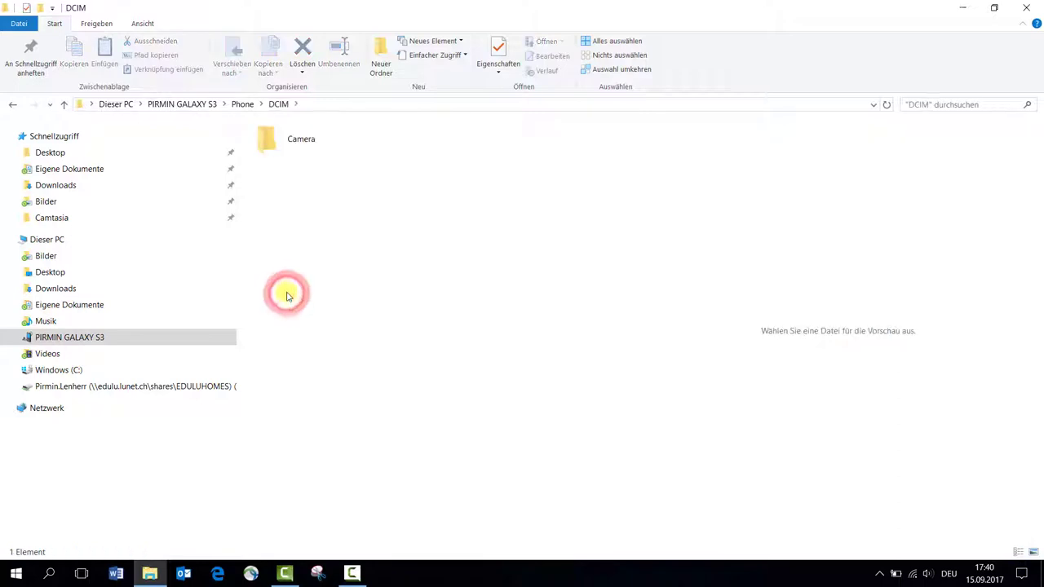
{"action": "double_click", "coordinate": [306, 148]}
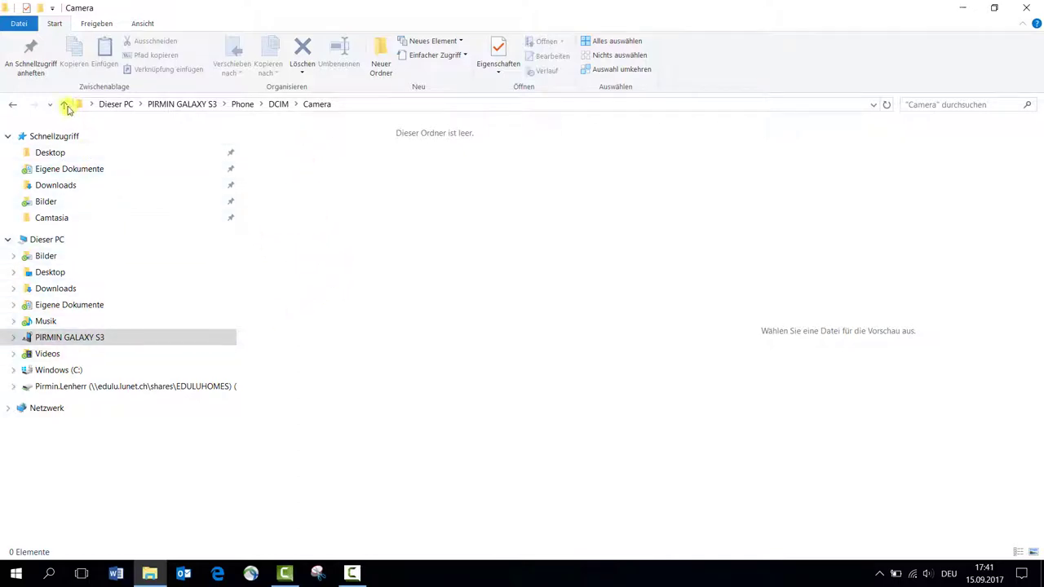
{"action": "left_click", "coordinate": [12, 104]}
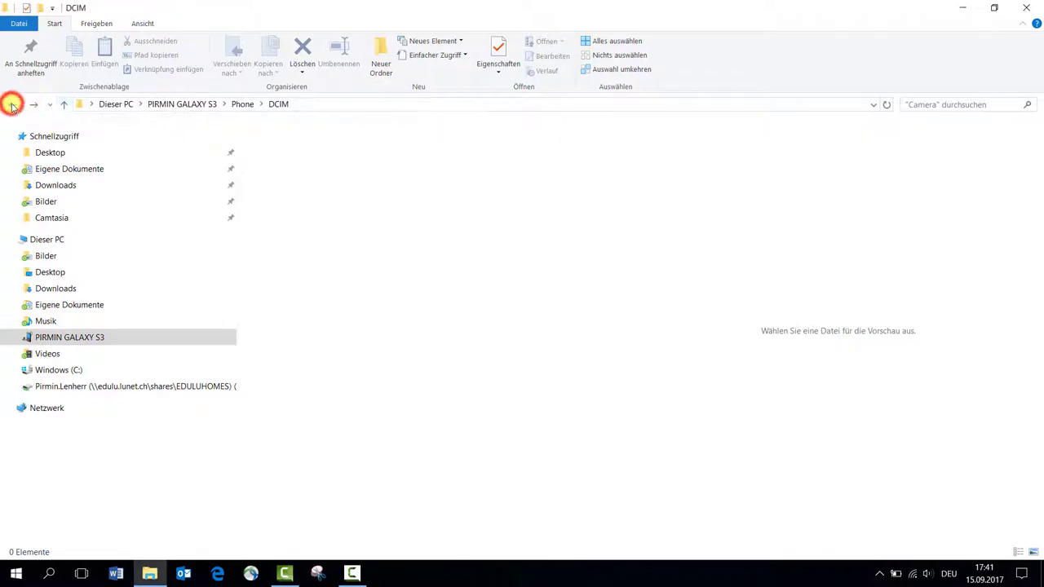
{"action": "left_click", "coordinate": [12, 105]}
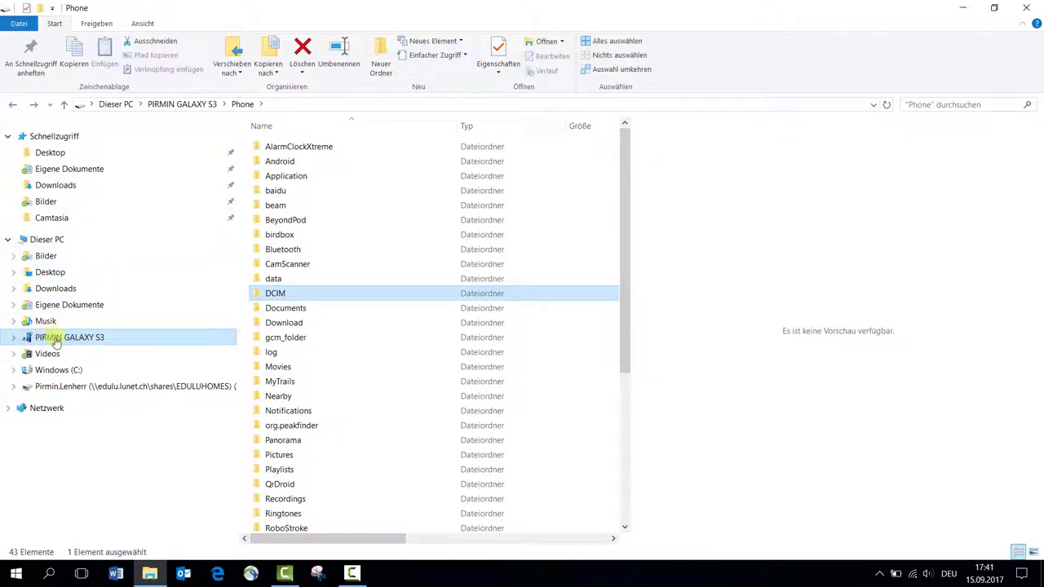
Expand the Galaxy S3 in the folder tree, view the Card contents, and go back to the Phone storage.
{"action": "left_click", "coordinate": [14, 338]}
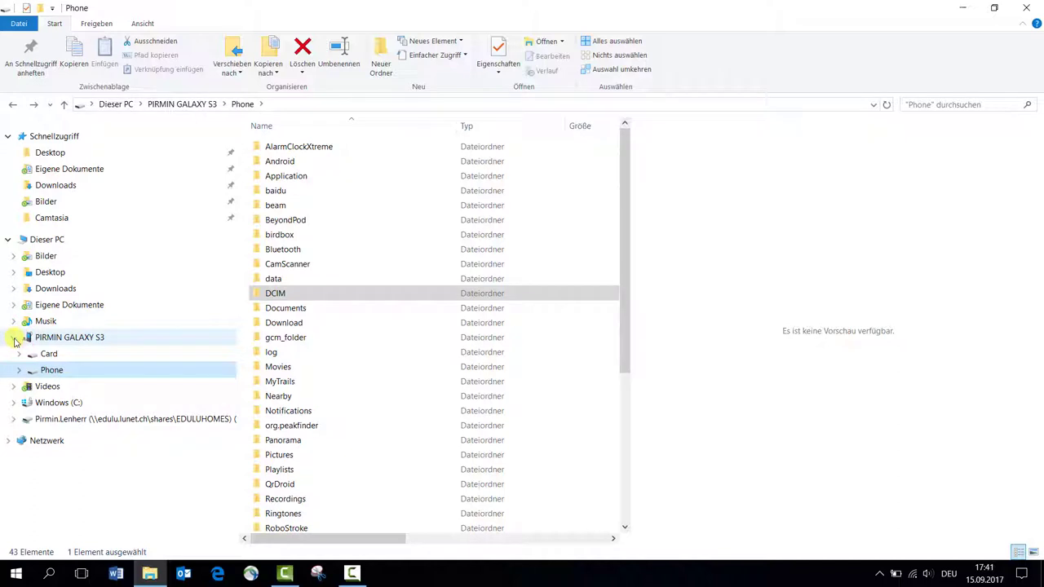
{"action": "left_click", "coordinate": [49, 353]}
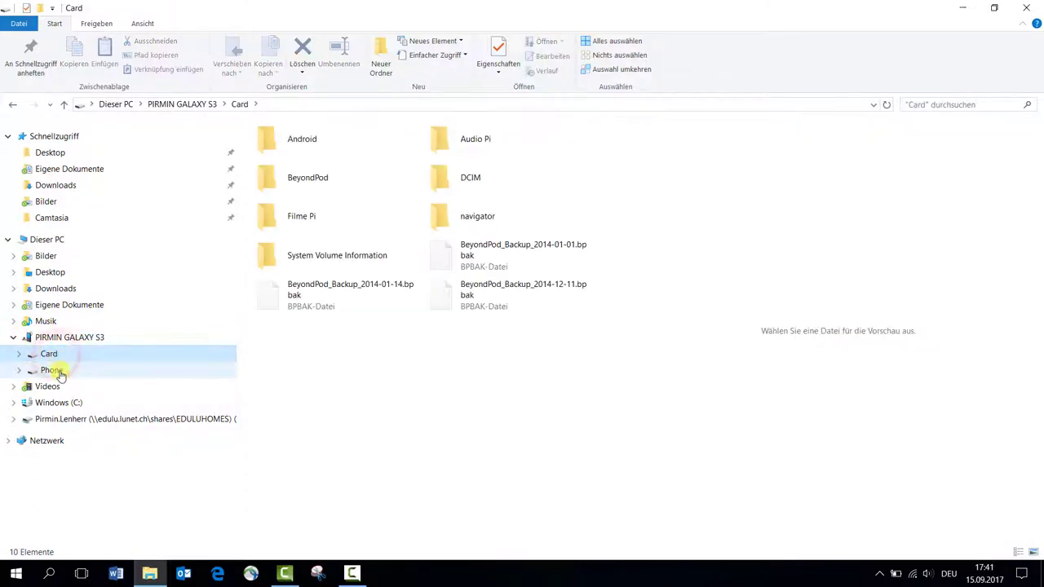
{"action": "left_click", "coordinate": [55, 372]}
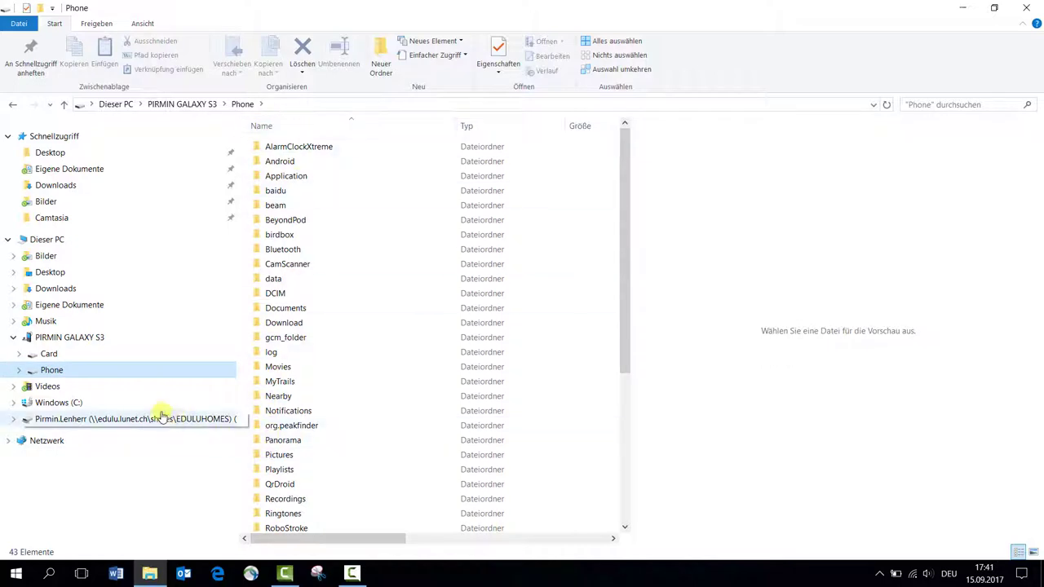
{"action": "left_click", "coordinate": [83, 371]}
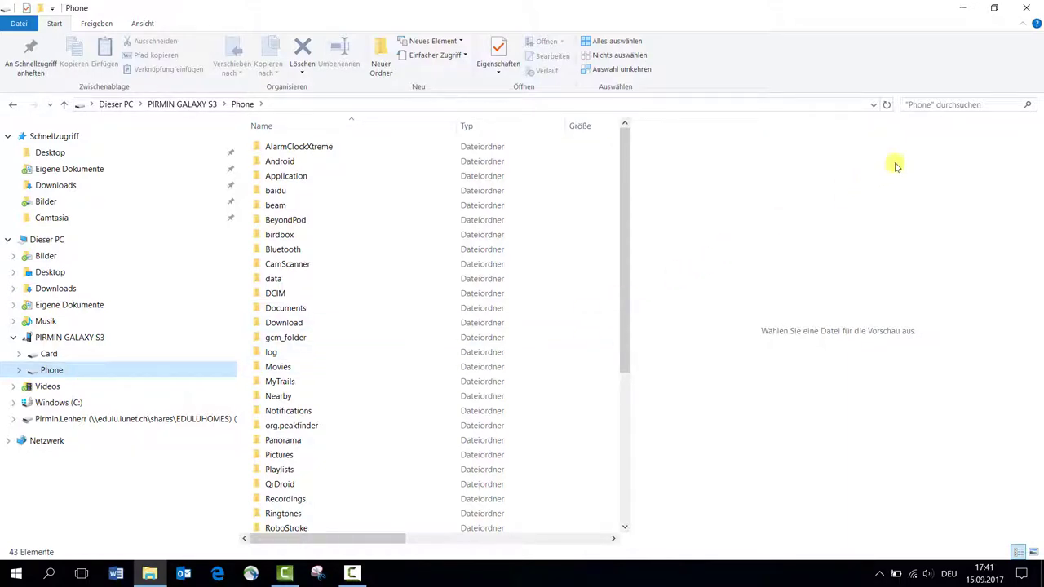
Search the Phone storage for all JPG images with *.jpg.
{"action": "left_click", "coordinate": [936, 106]}
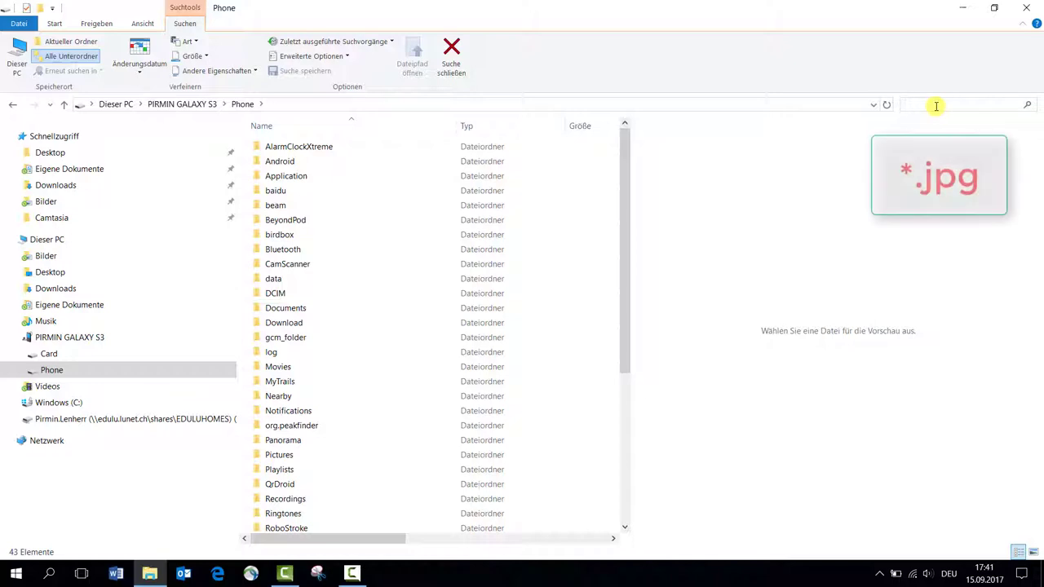
{"action": "type", "text": "*."}
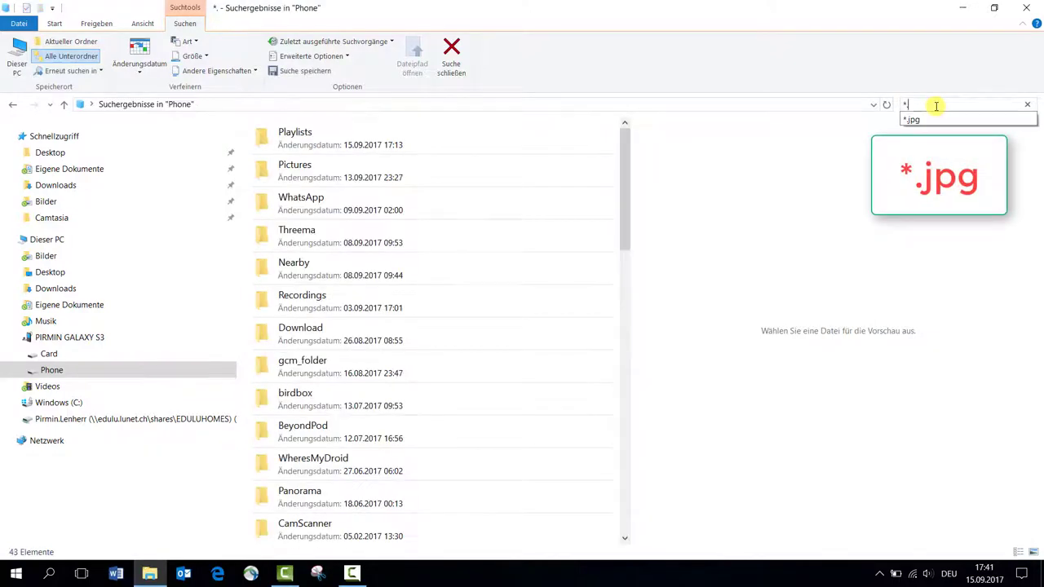
{"action": "type", "text": "jpg"}
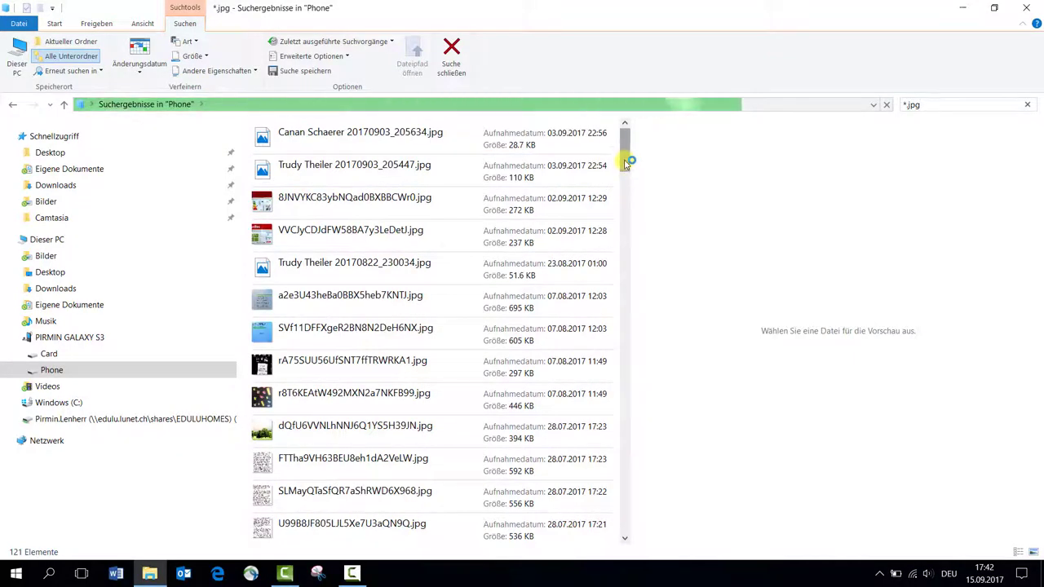
Preview several of the JPG images found, including SVf11DFFXgeR2BN8N2DeH6NX.jpg and dQfU6VVNLhNNJ6Q1YS5H39JN.jpg.
{"action": "left_click", "coordinate": [286, 369]}
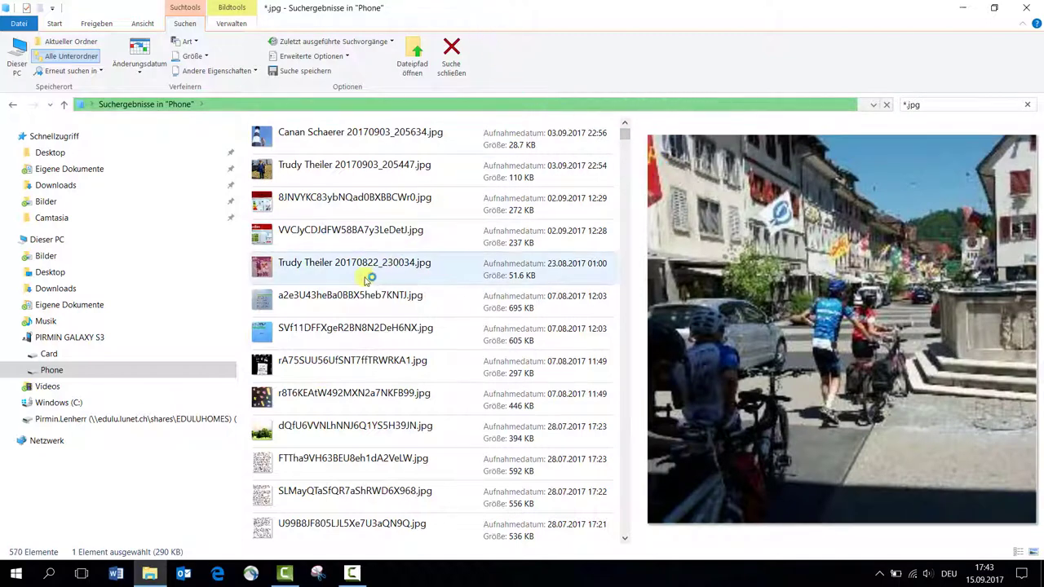
{"action": "left_click", "coordinate": [341, 334]}
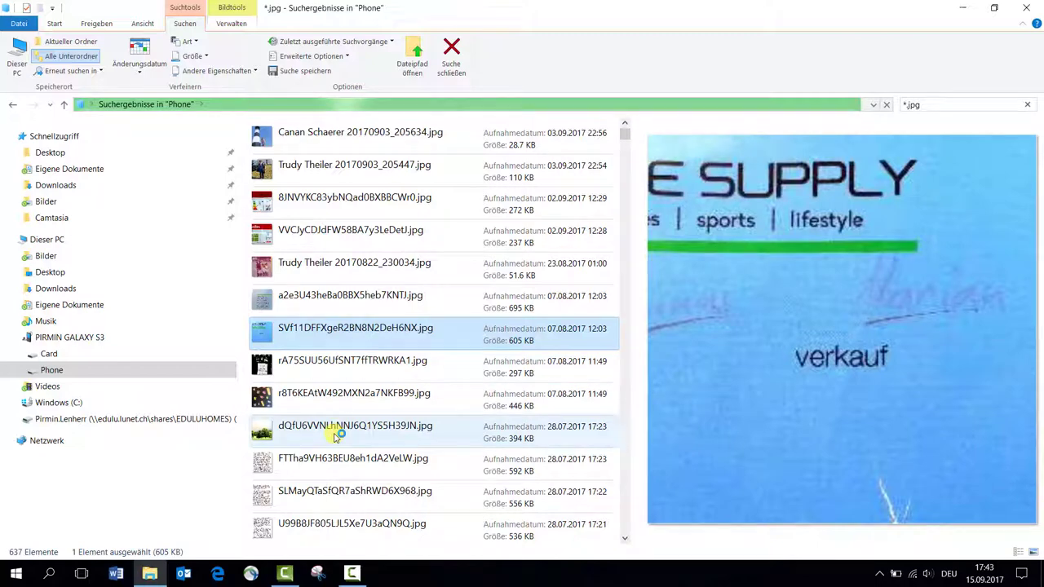
{"action": "left_click", "coordinate": [336, 435]}
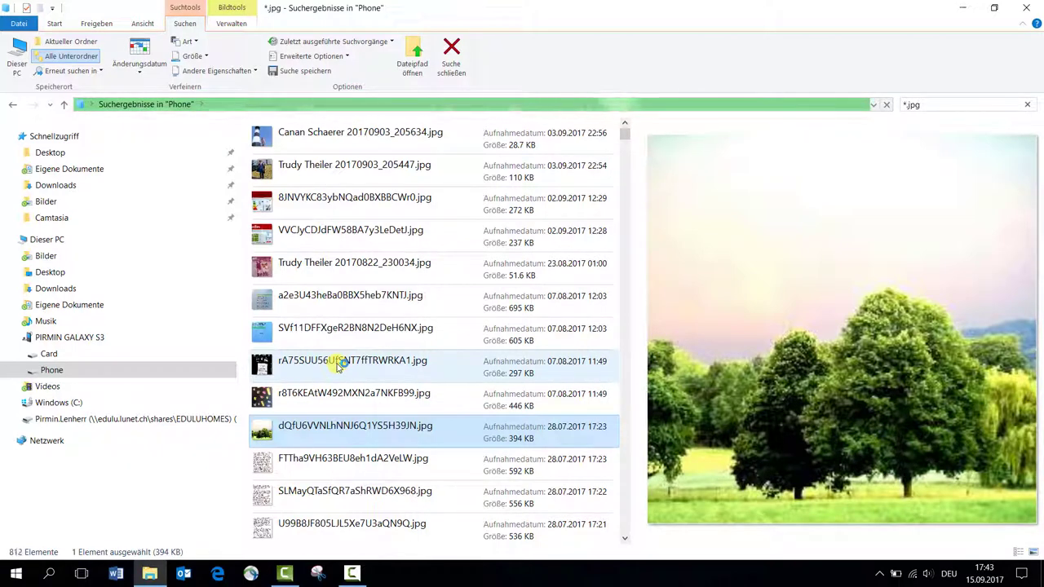
Try the list view for the search results and settle on the details view.
{"action": "key", "text": "ctrl+shift+6"}
{"action": "key", "text": "ctrl+shift+5"}
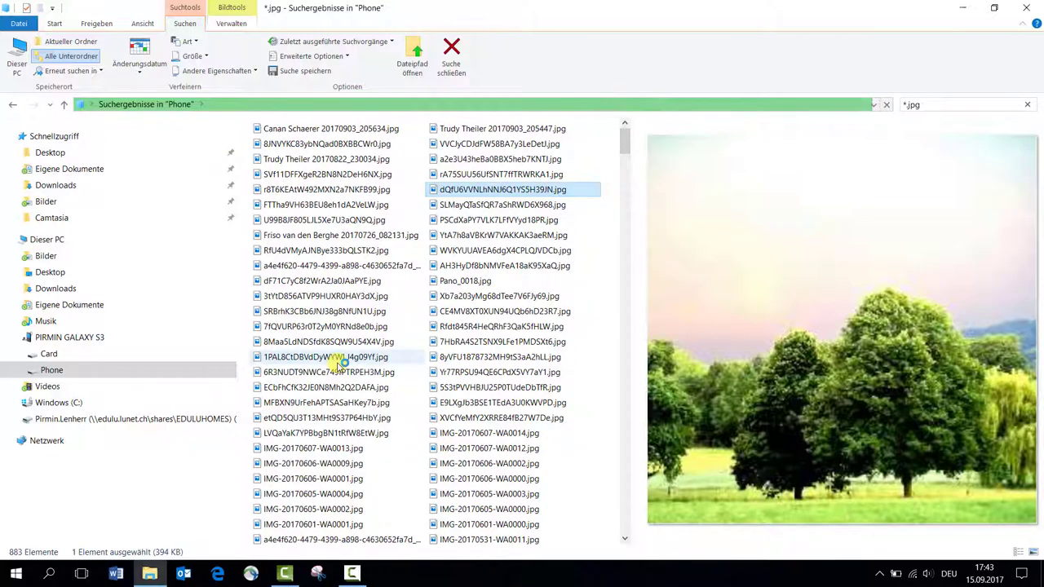
{"action": "key", "text": "ctrl+shift+6"}
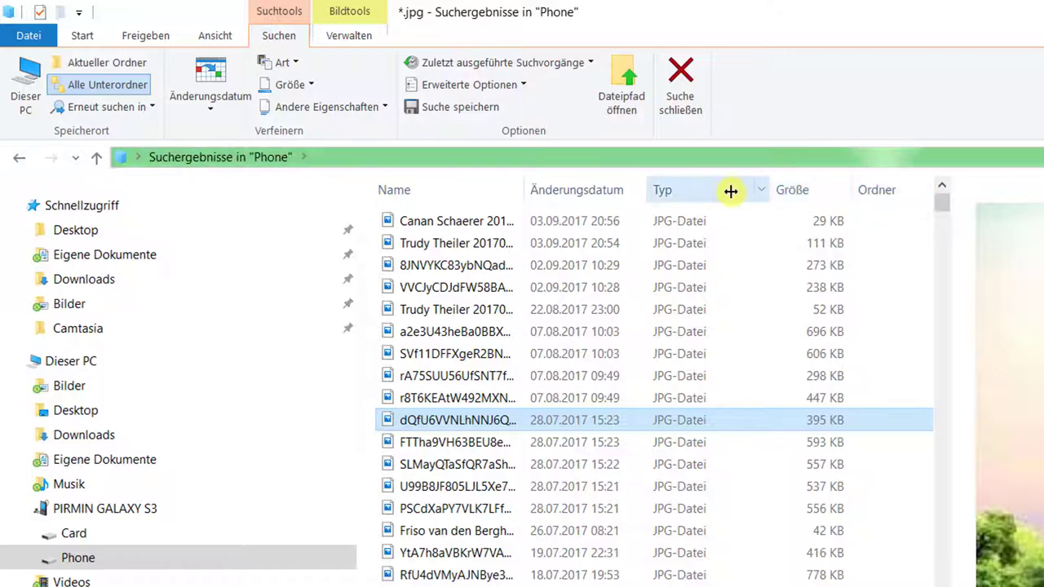
Add the Aufnahmedatum column to the details list of the search results.
{"action": "right_click", "coordinate": [731, 191]}
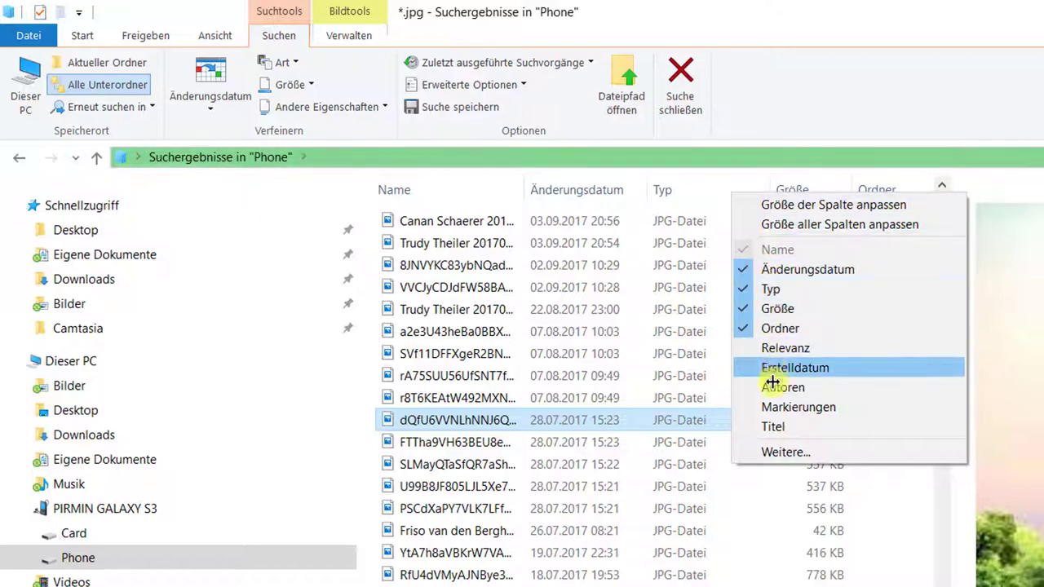
{"action": "left_click", "coordinate": [780, 454]}
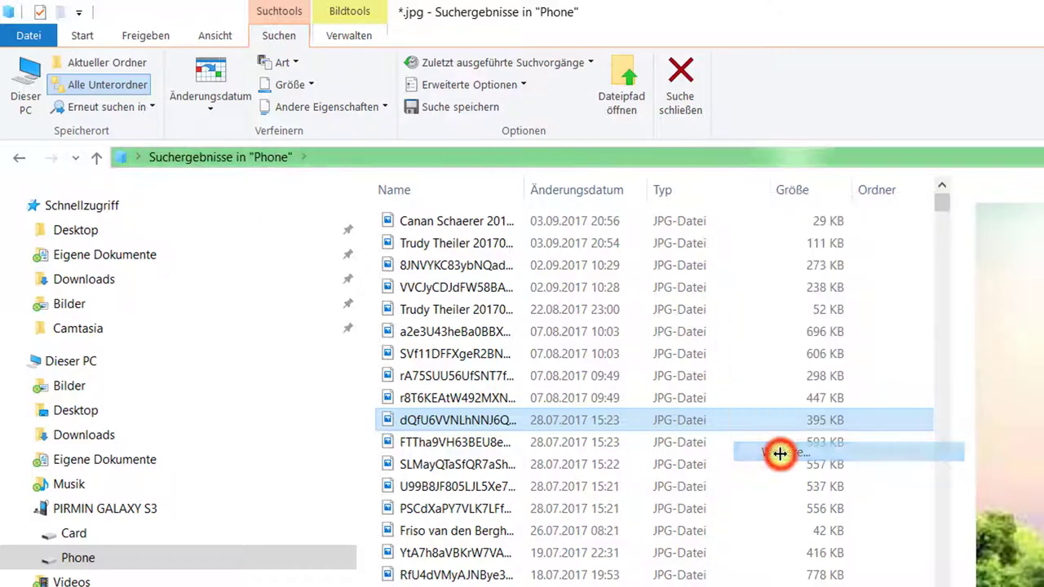
{"action": "scroll", "coordinate": [726, 405], "scroll_direction": "down", "scroll_amount": 2}
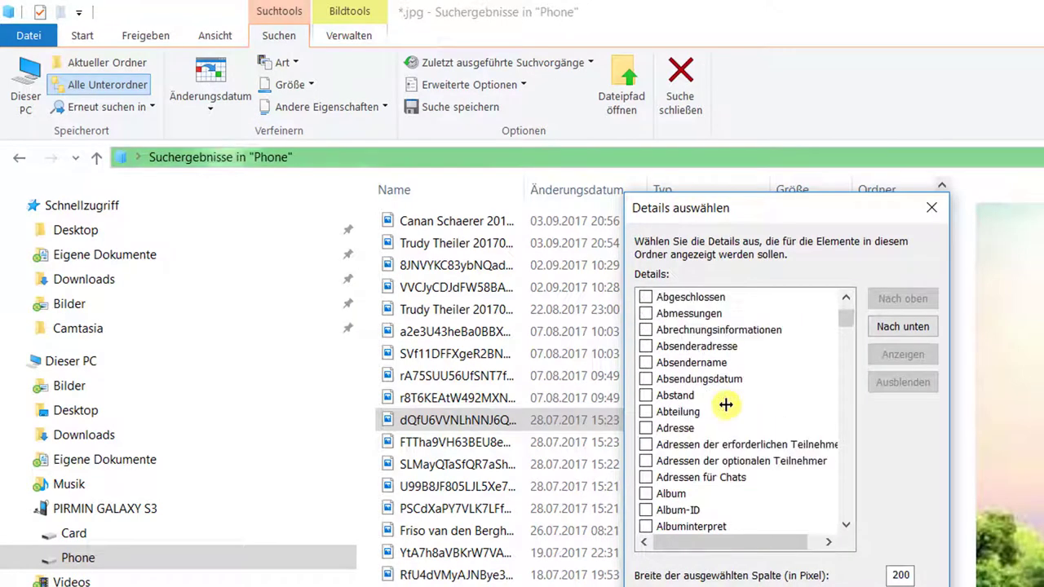
{"action": "scroll", "coordinate": [726, 404], "scroll_direction": "down", "scroll_amount": 2}
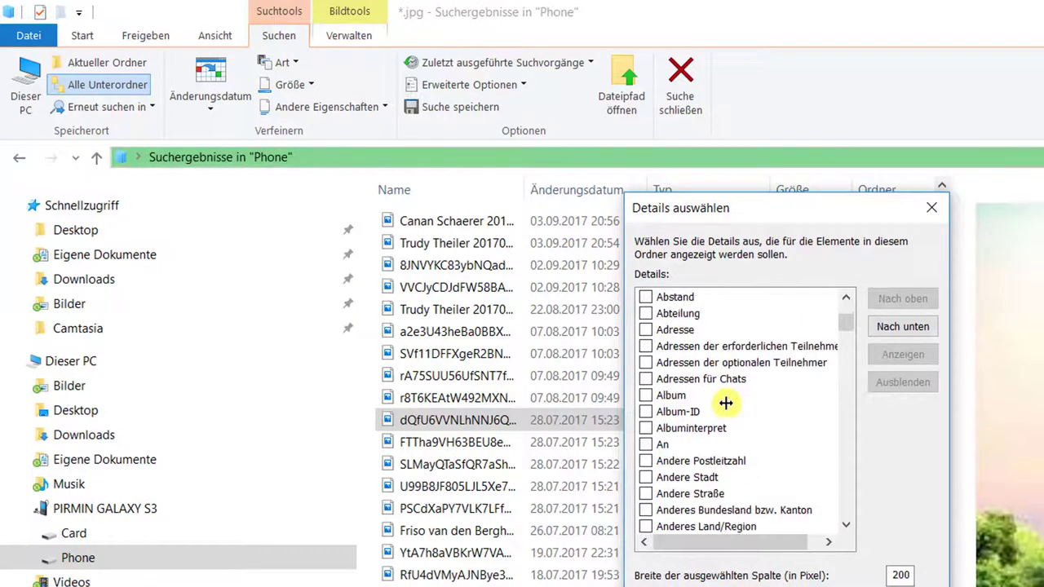
{"action": "scroll", "coordinate": [726, 403], "scroll_direction": "down", "scroll_amount": 4}
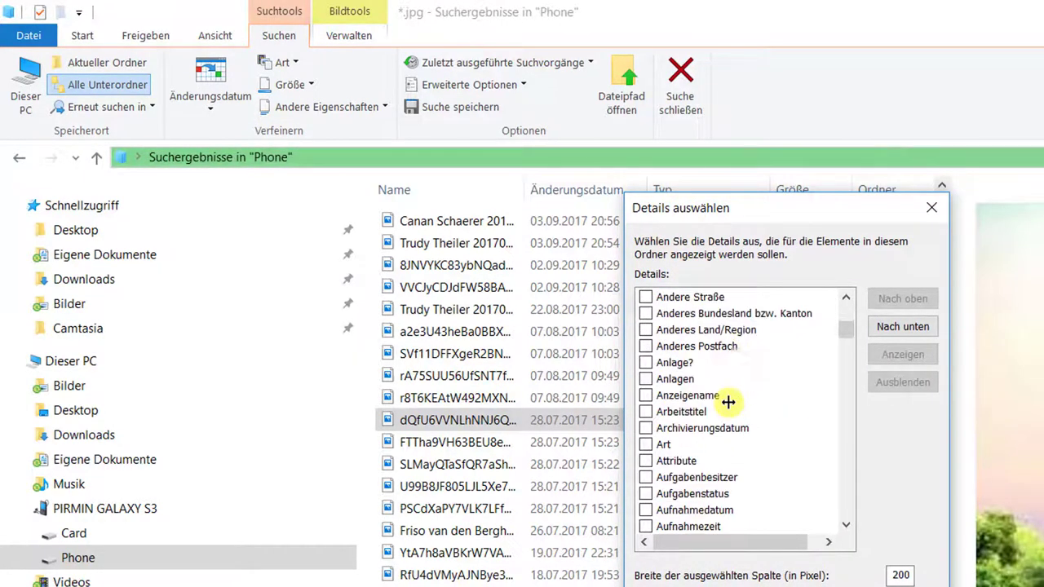
{"action": "scroll", "coordinate": [728, 401], "scroll_direction": "down", "scroll_amount": 2}
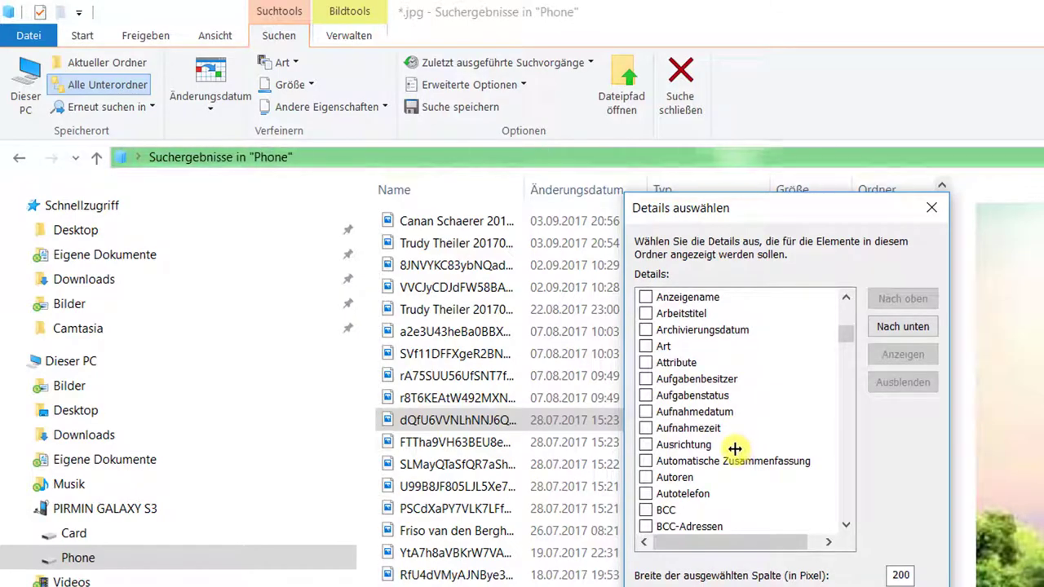
{"action": "left_click", "coordinate": [645, 411]}
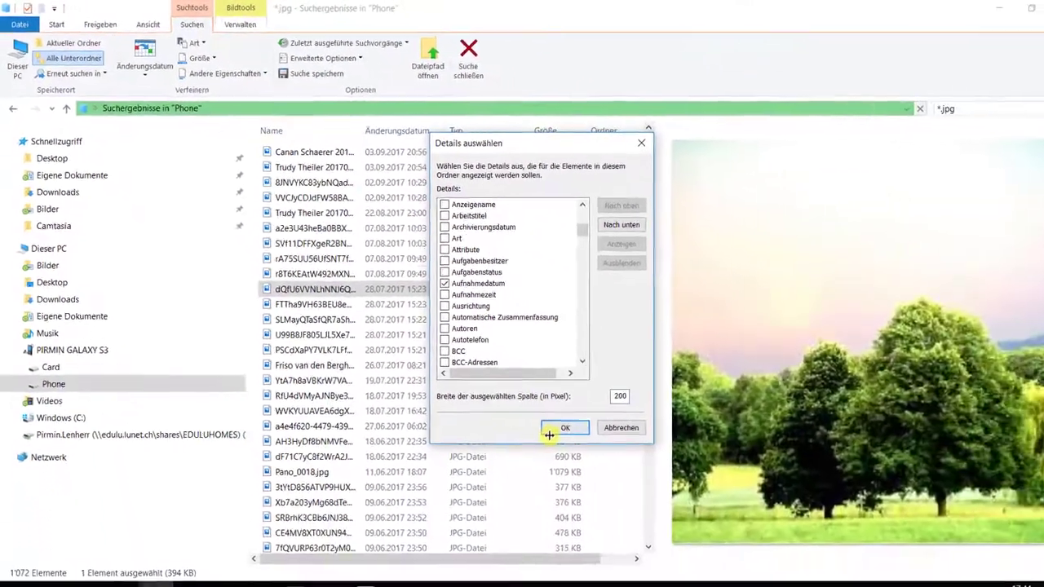
{"action": "left_click", "coordinate": [798, 586]}
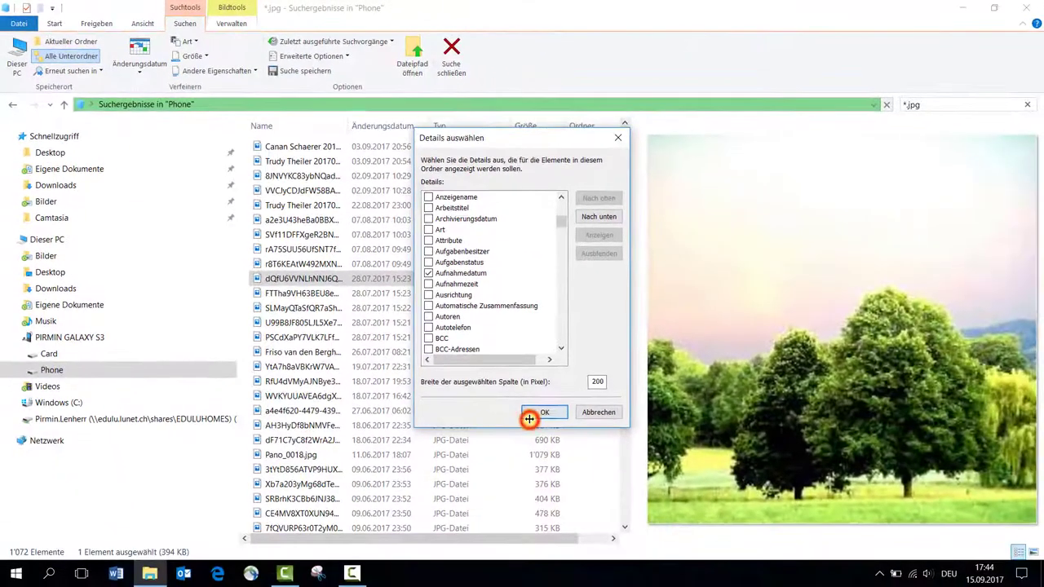
{"action": "left_click", "coordinate": [529, 416]}
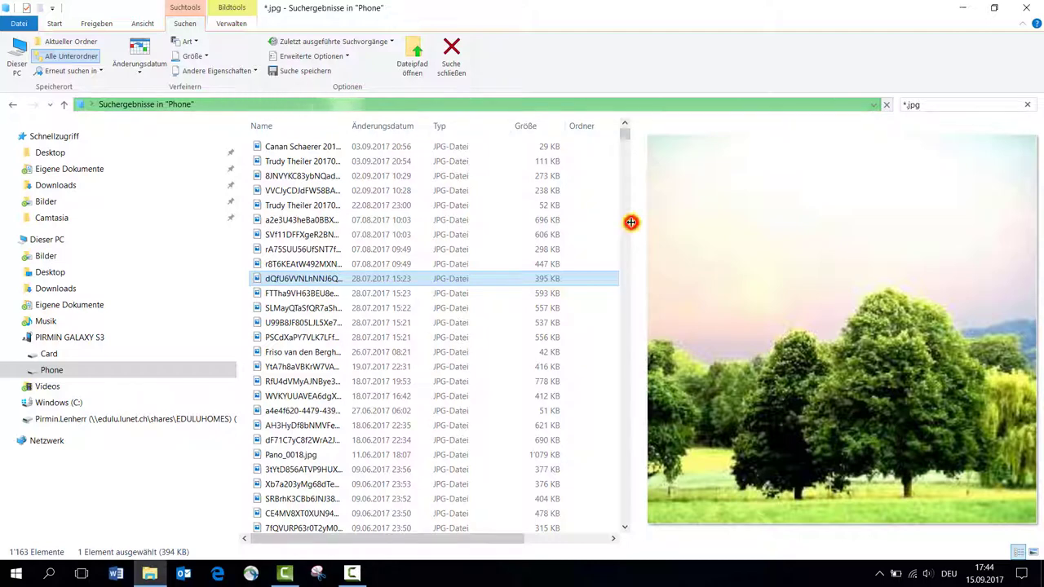
Widen the file list area and move the Aufnahmedatum column directly after the Name column.
{"action": "left_click_drag", "start_coordinate": [631, 222], "coordinate": [759, 252]}
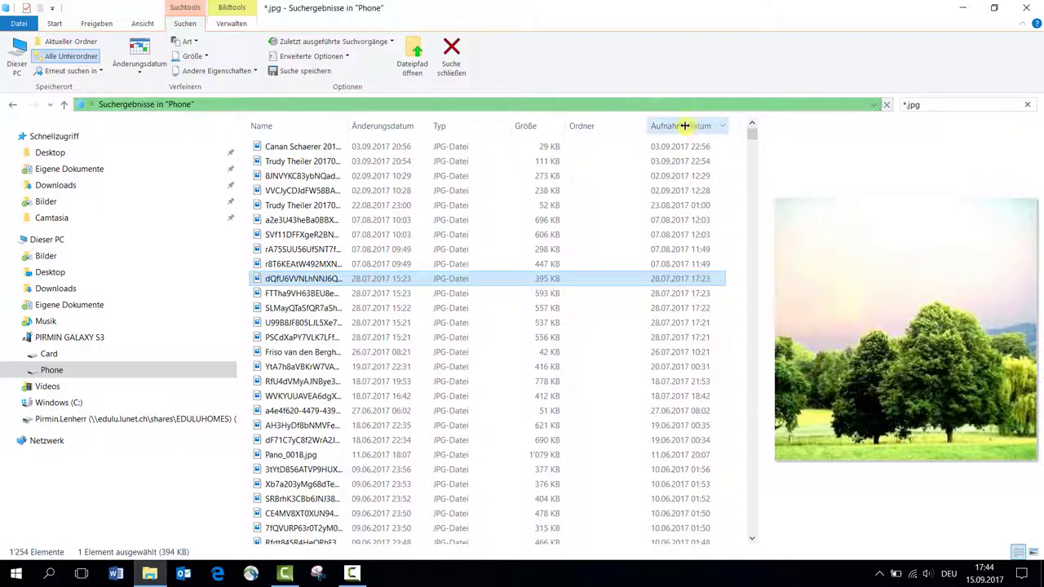
{"action": "left_click_drag", "start_coordinate": [685, 126], "coordinate": [392, 125]}
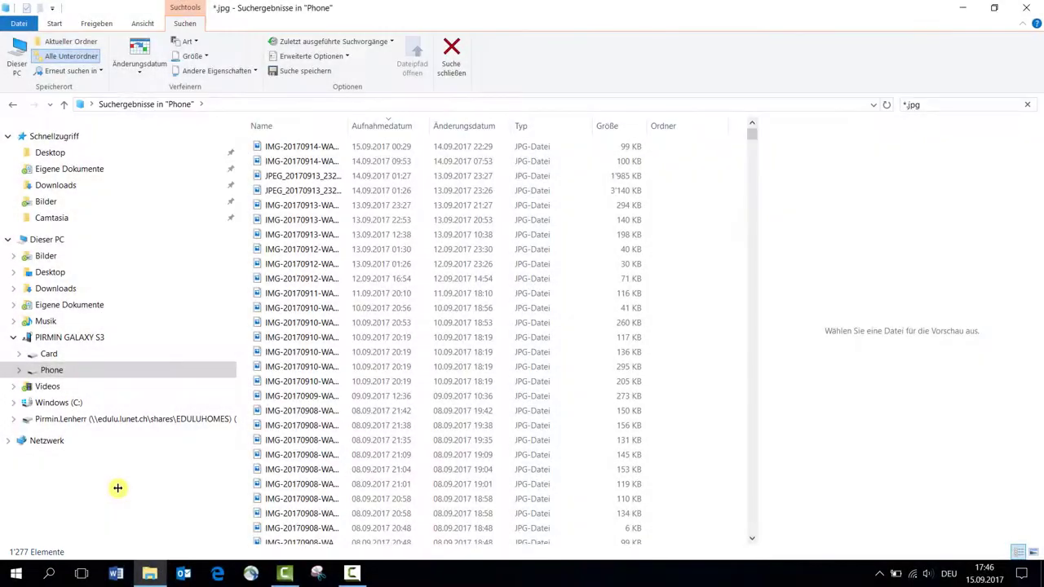
Enlarge the search results to the content view with thumbnails and select IMG-20170913-WA0000.jpg for preview.
{"action": "key", "text": "ctrl"}
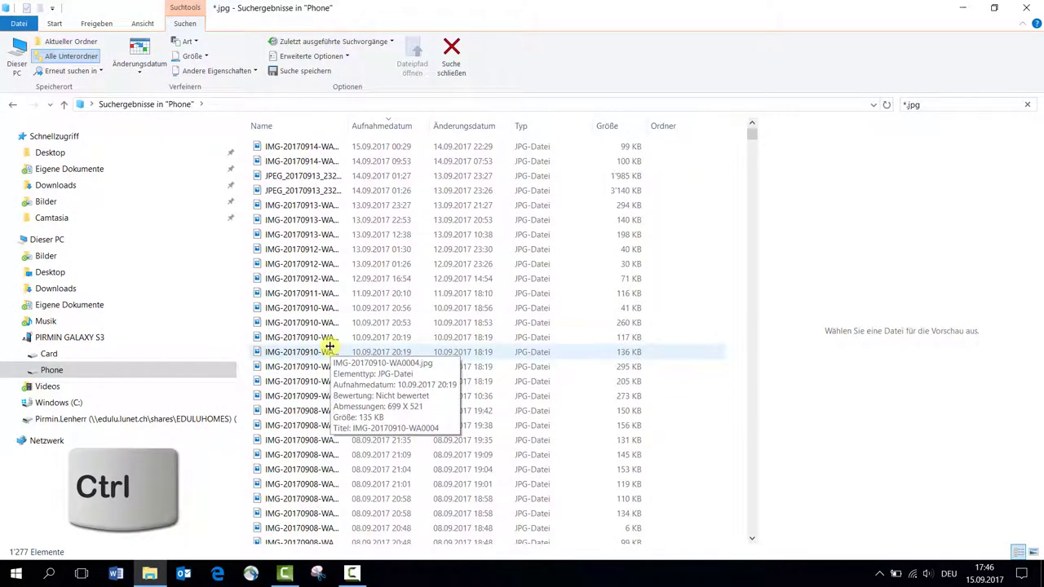
{"action": "scroll", "coordinate": [330, 346], "scroll_direction": "down", "scroll_amount": 2}
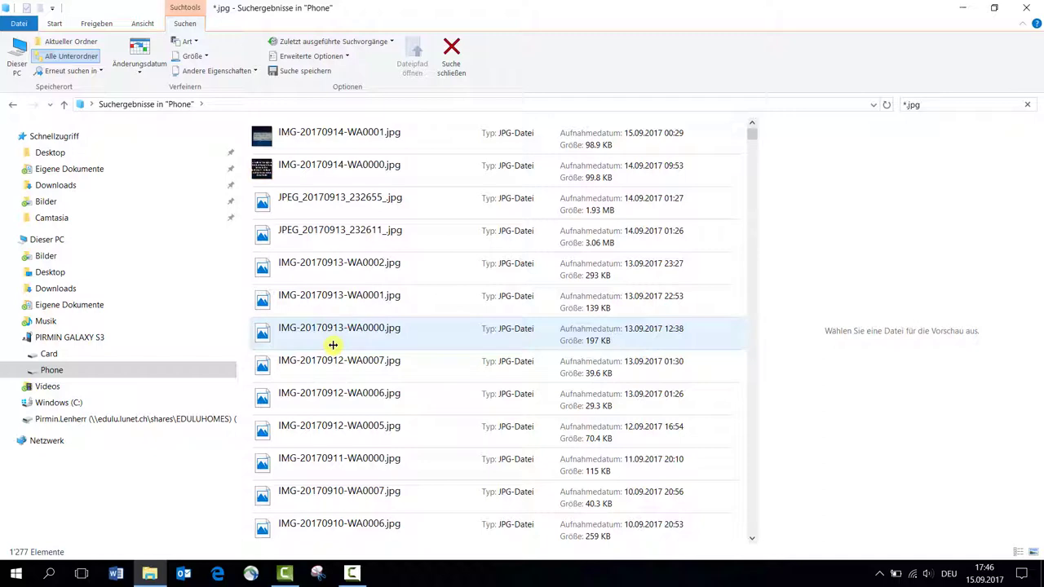
{"action": "left_click", "coordinate": [333, 345]}
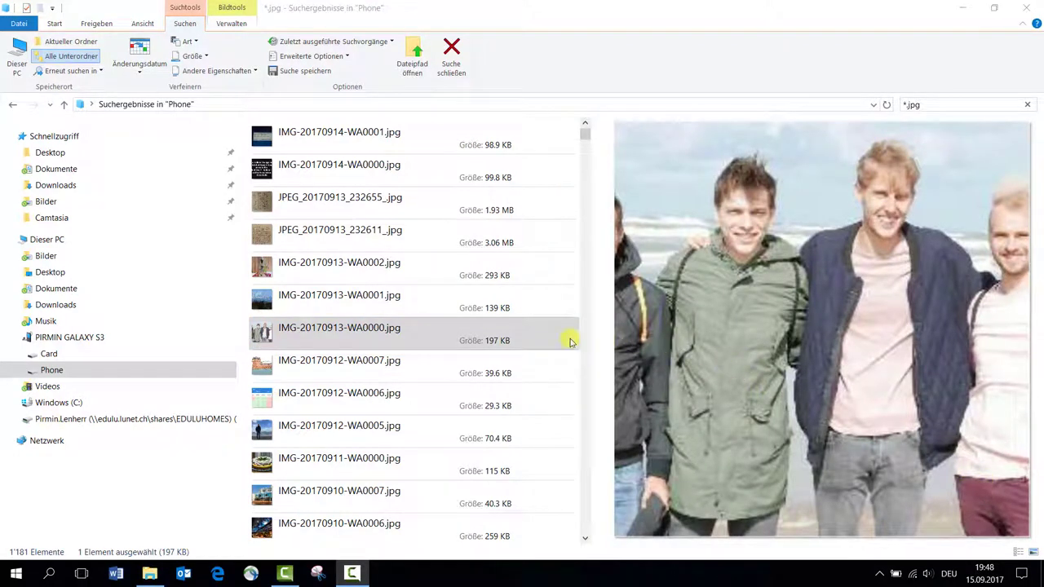
{"action": "left_click", "coordinate": [524, 339]}
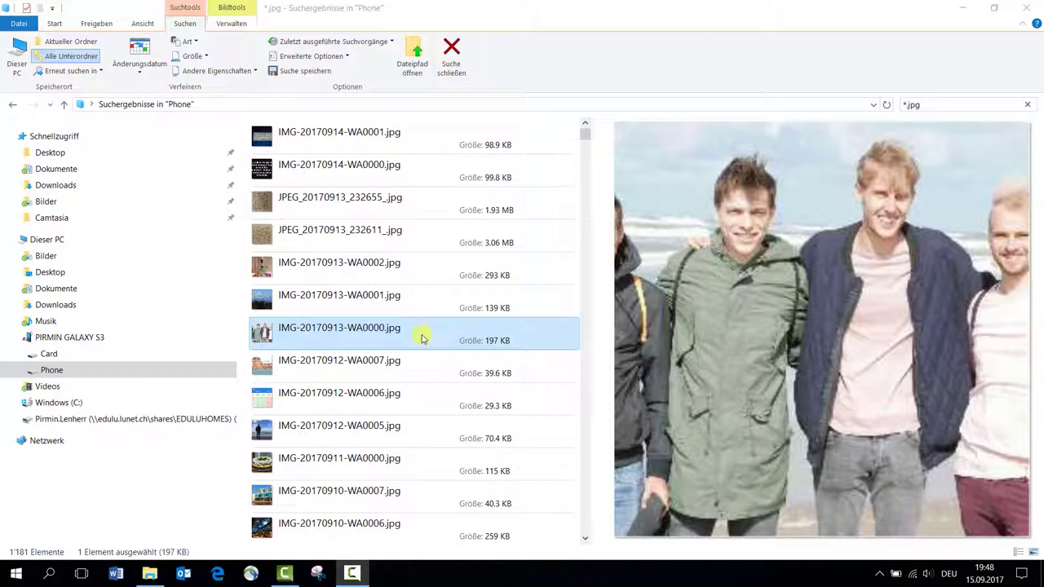
Check the full storage location of IMG-20170913-WA0000.jpg in its properties and close them.
{"action": "right_click", "coordinate": [311, 335]}
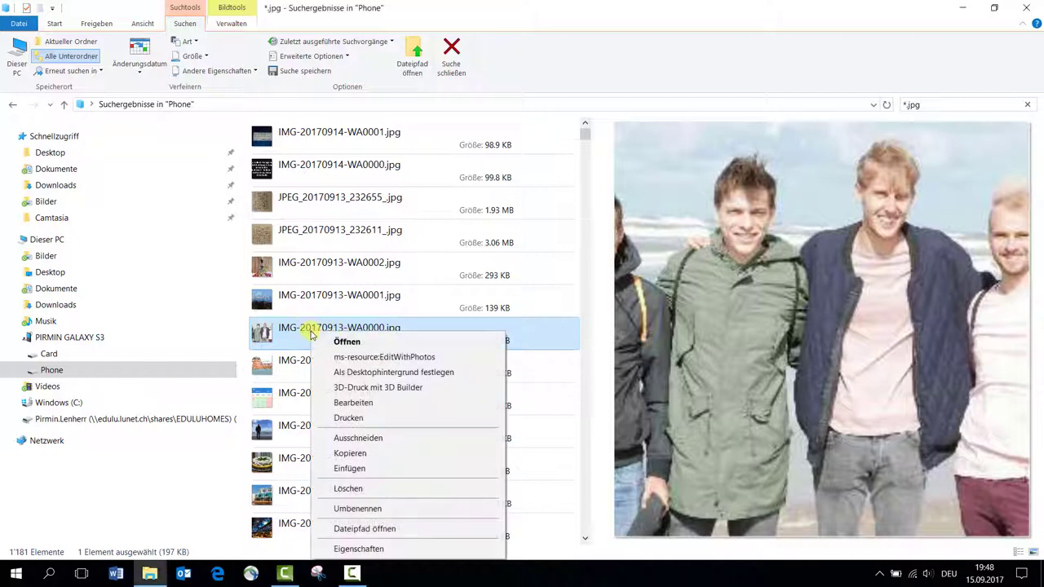
{"action": "left_click", "coordinate": [349, 549]}
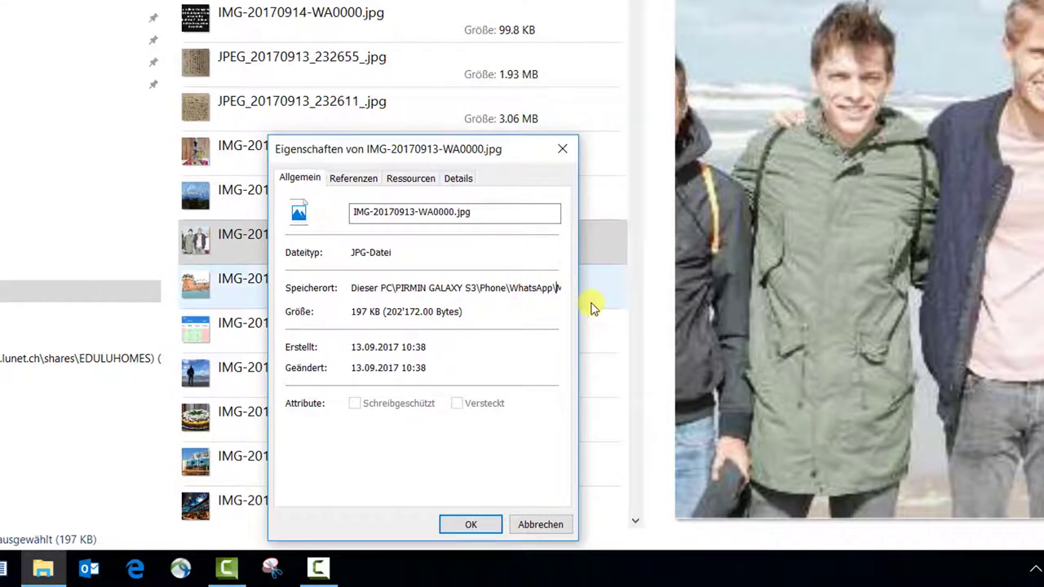
{"action": "key", "text": "Right"}
{"action": "key", "text": "Right"}
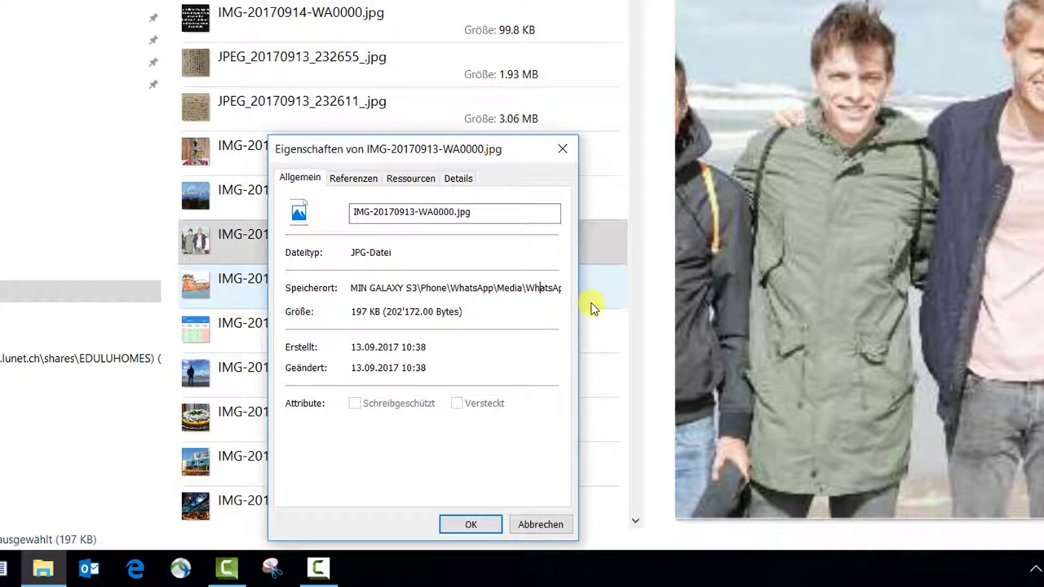
{"action": "key", "text": "Right"}
{"action": "key", "text": "Right"}
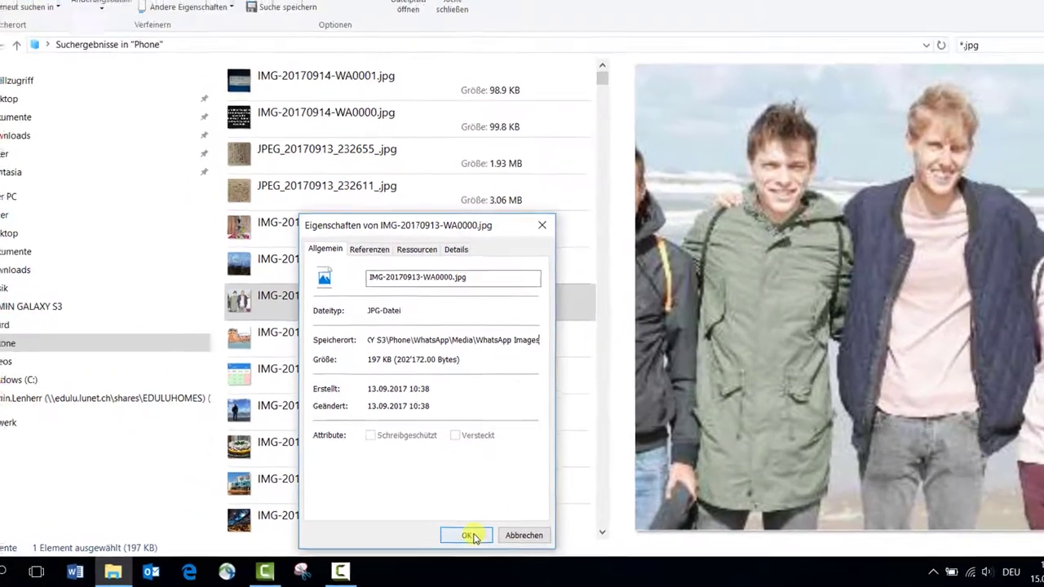
{"action": "left_click", "coordinate": [471, 524]}
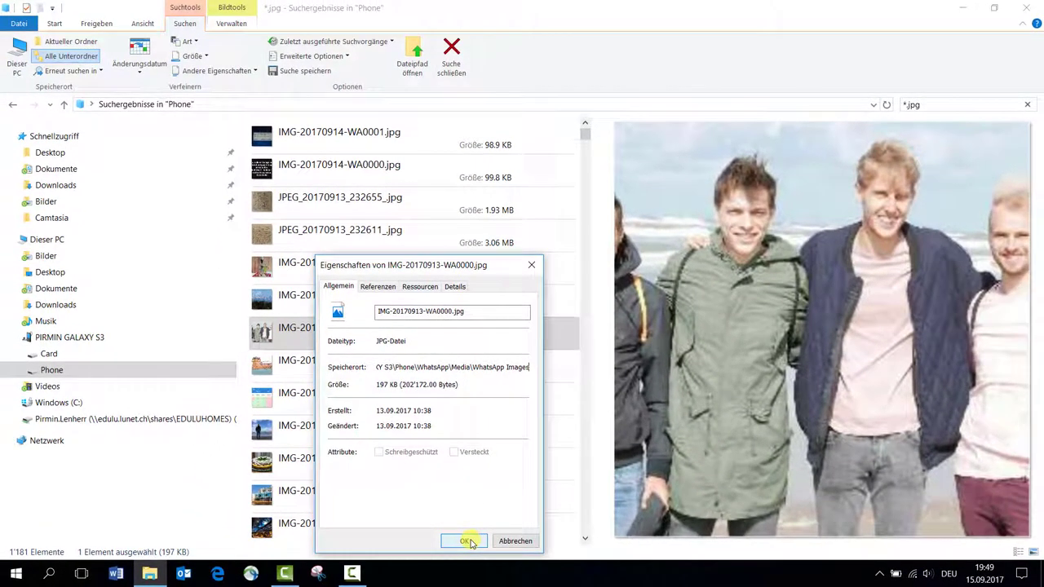
{"action": "left_click", "coordinate": [469, 543]}
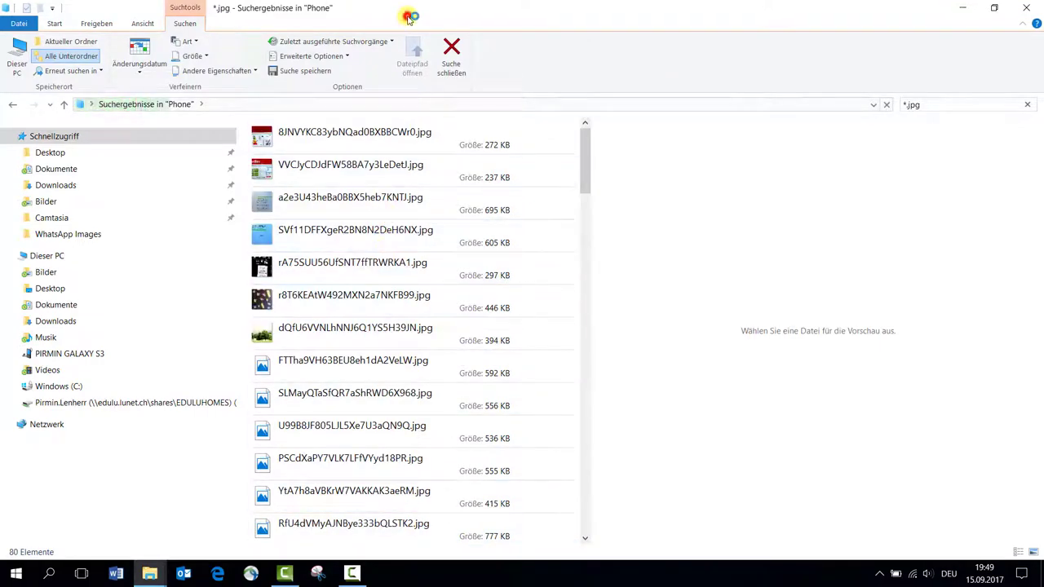
Go to the Galaxy S3 folder Phone\WhatsApp\Media\WhatsApp Images and preview IMG-20170704-WA0035.jpg.
{"action": "left_click_drag", "start_coordinate": [456, 14], "coordinate": [479, 5]}
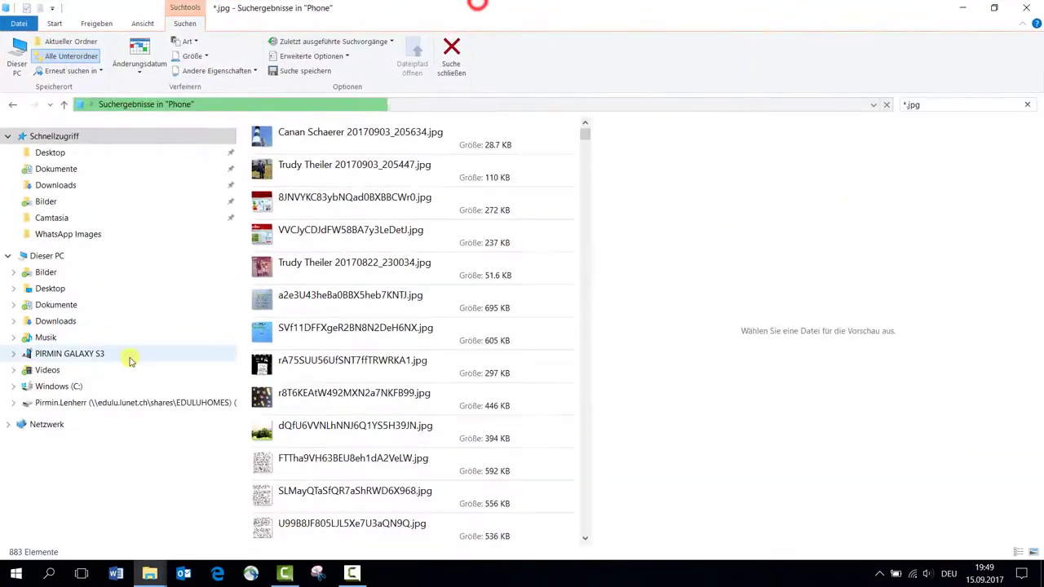
{"action": "left_click", "coordinate": [13, 355]}
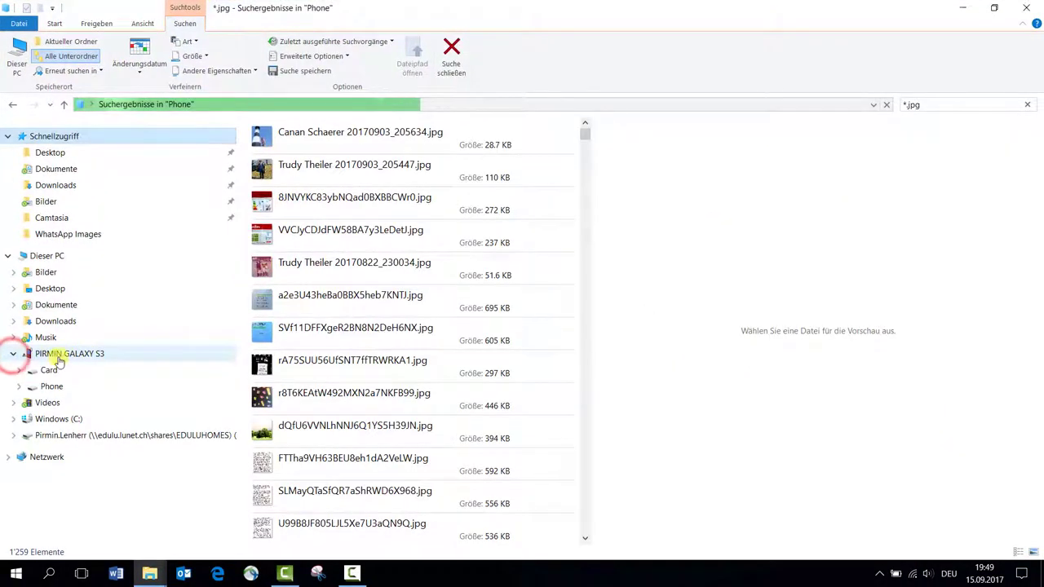
{"action": "left_click", "coordinate": [52, 387]}
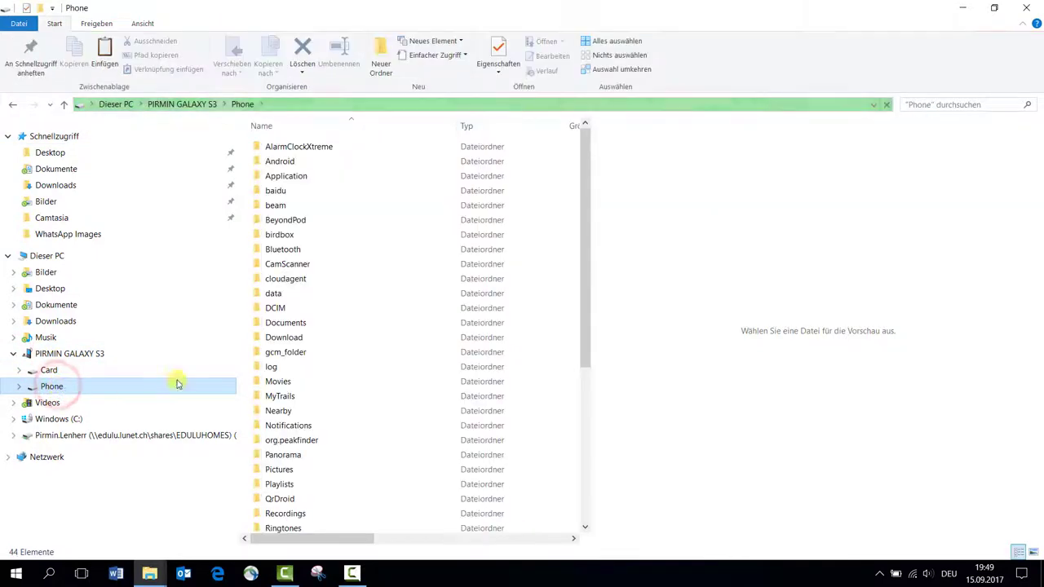
{"action": "scroll", "coordinate": [350, 354], "scroll_direction": "down", "scroll_amount": 5}
{"action": "left_click", "coordinate": [332, 453]}
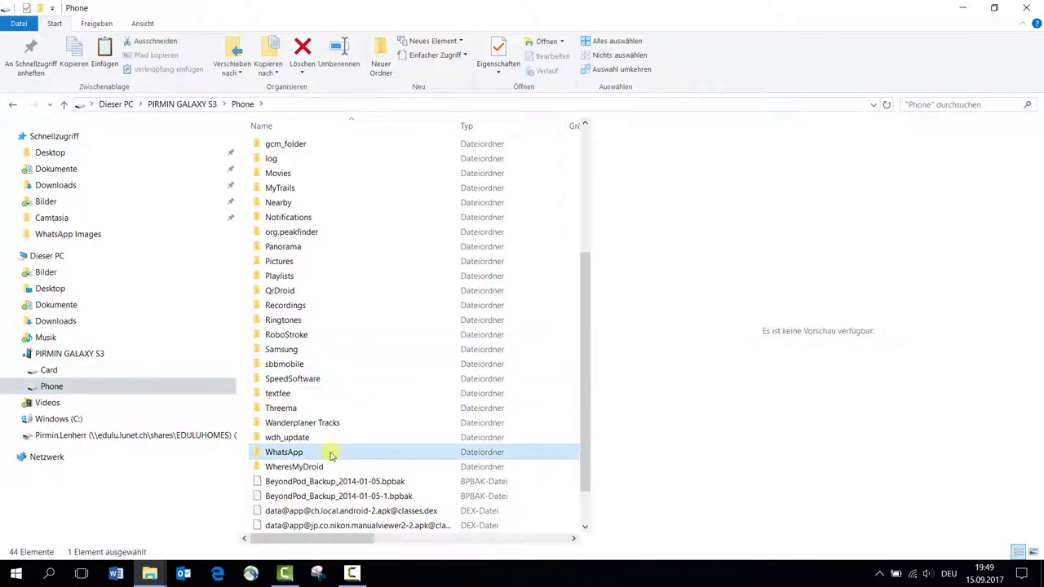
{"action": "double_click", "coordinate": [322, 454]}
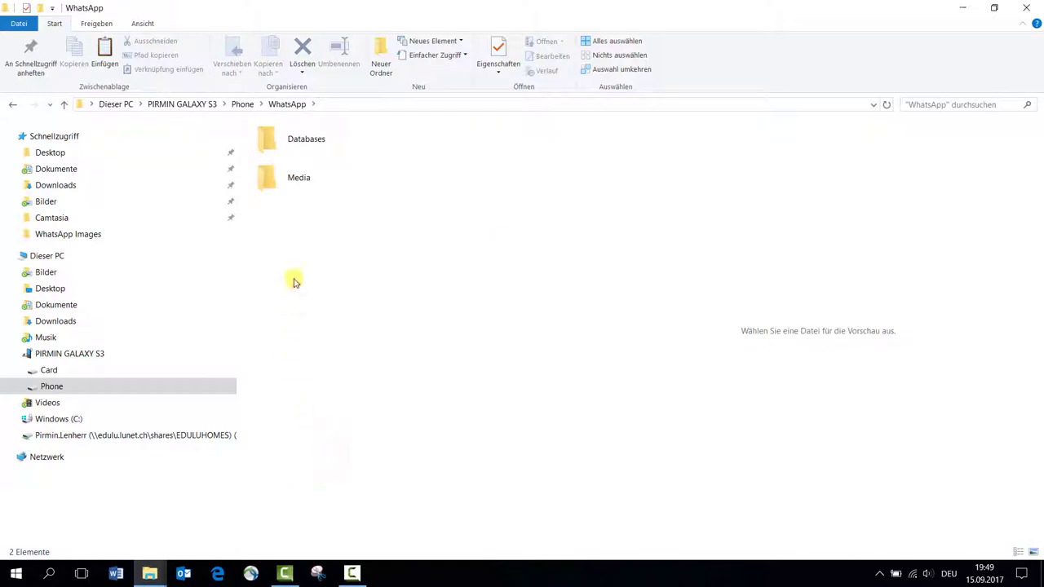
{"action": "double_click", "coordinate": [291, 182]}
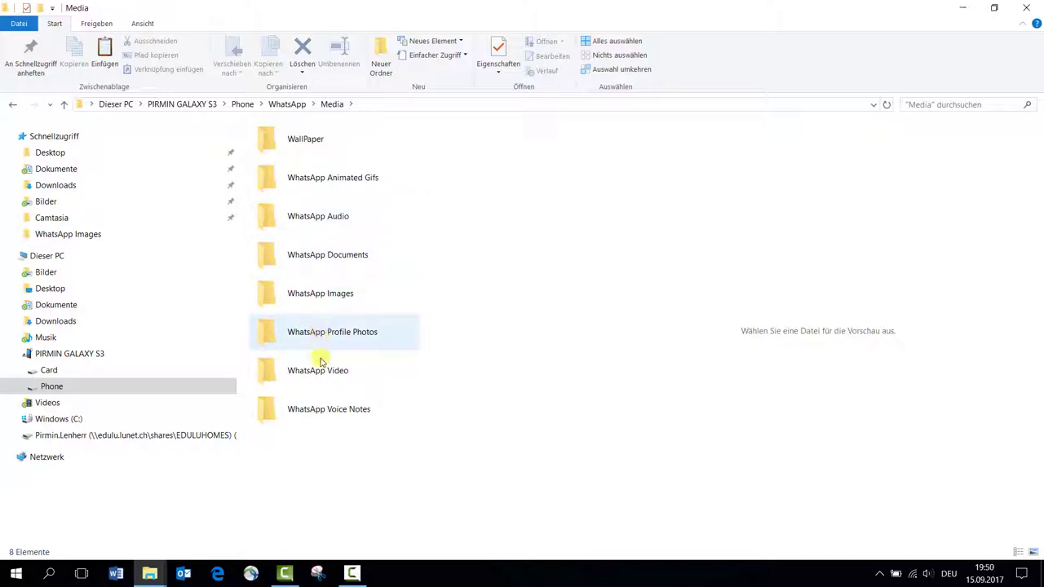
{"action": "double_click", "coordinate": [307, 296]}
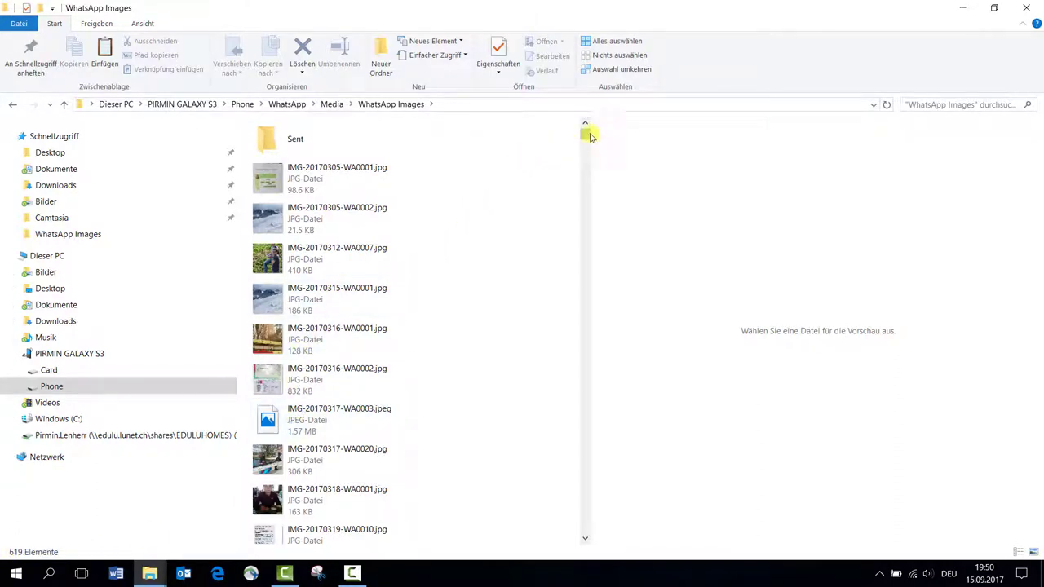
{"action": "left_click_drag", "start_coordinate": [587, 134], "coordinate": [587, 305]}
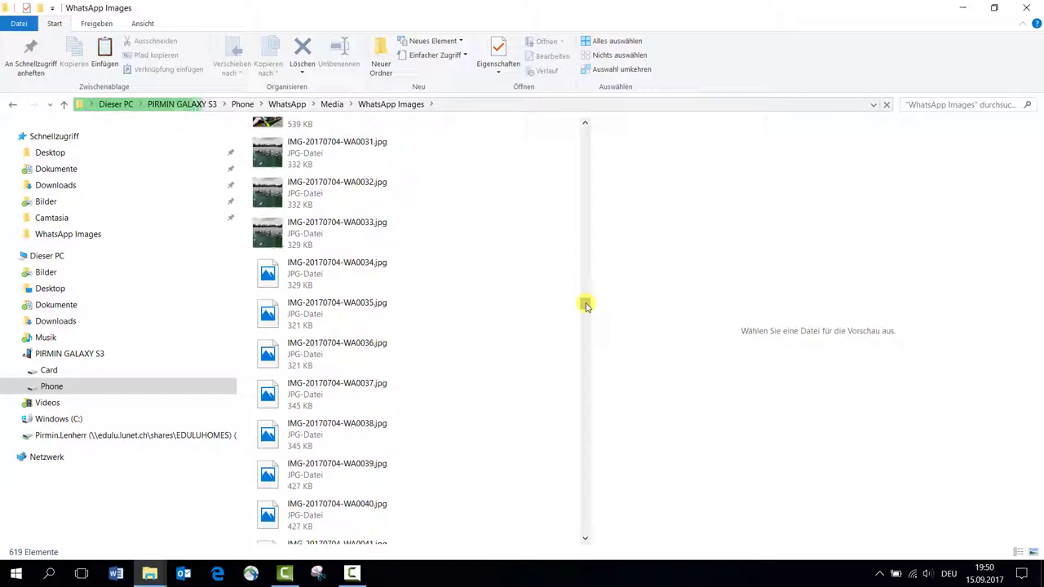
{"action": "left_click", "coordinate": [333, 313]}
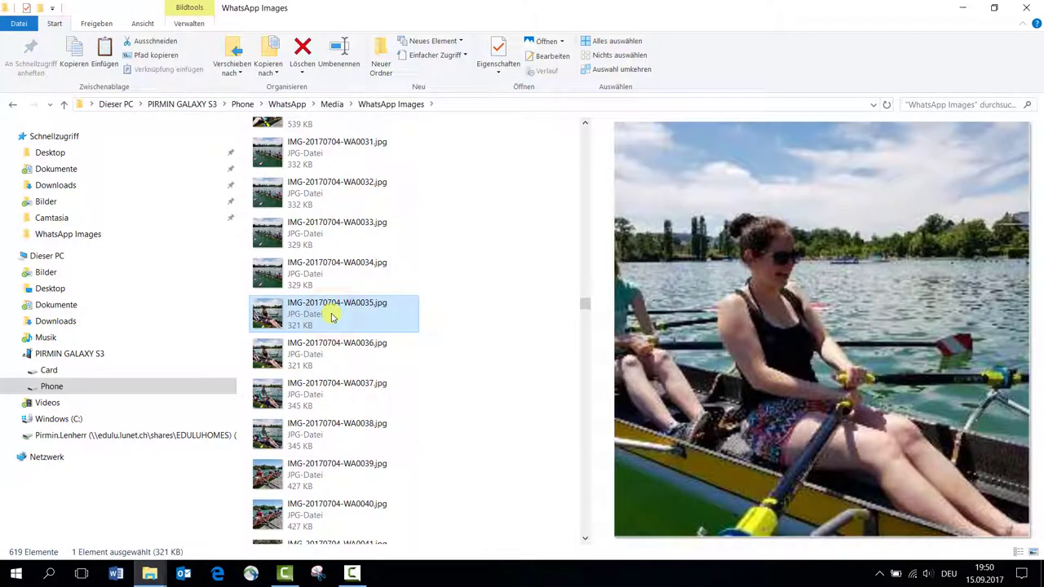
Select all items in the WhatsApp Images folder except the Sent subfolder and cut them.
{"action": "key", "text": "ctrl+a"}
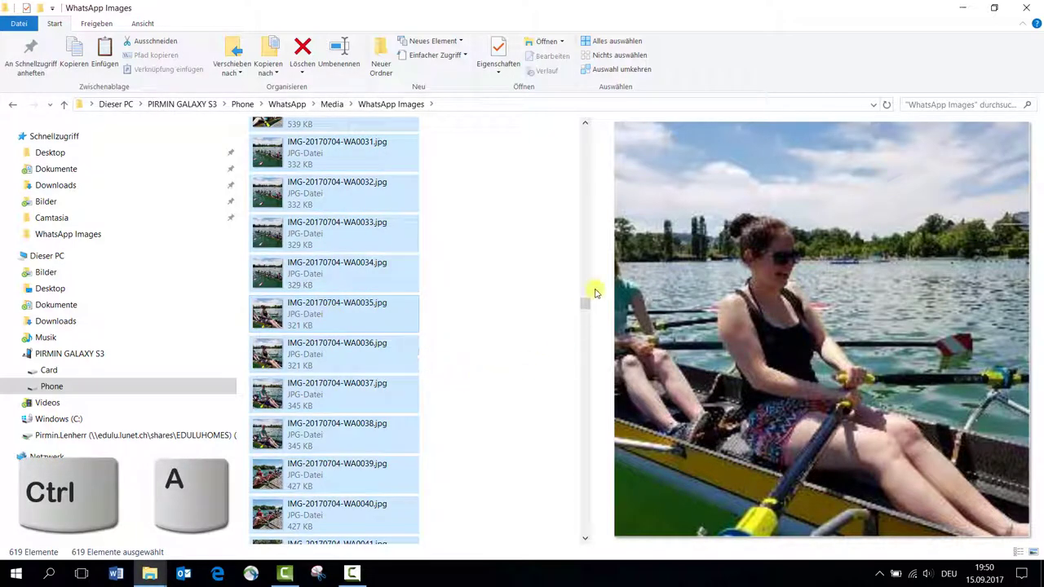
{"action": "left_click_drag", "start_coordinate": [582, 302], "coordinate": [578, 128]}
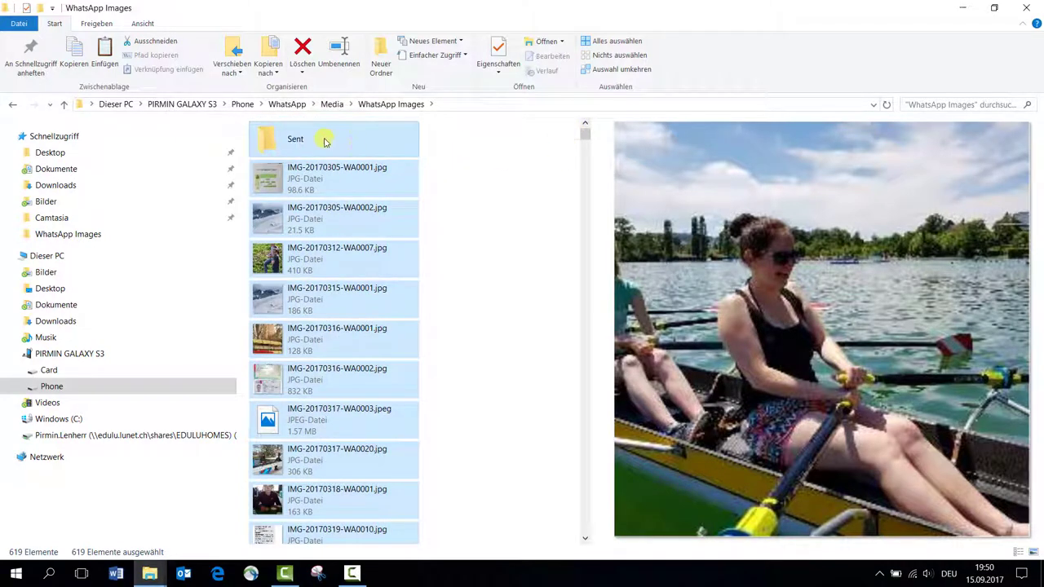
{"action": "key", "text": "ctrl"}
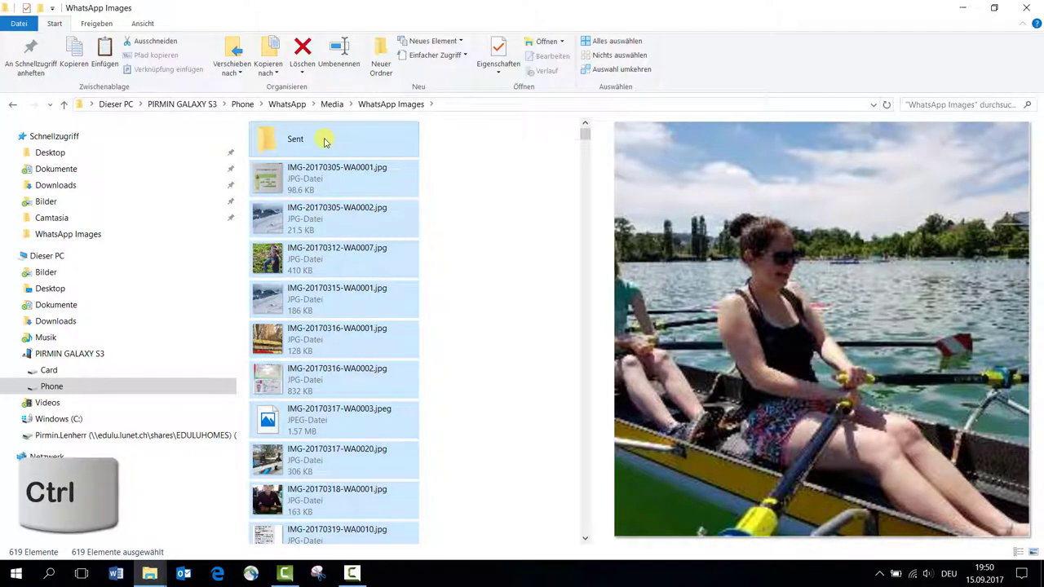
{"action": "left_click", "coordinate": [324, 139], "text": "ctrl"}
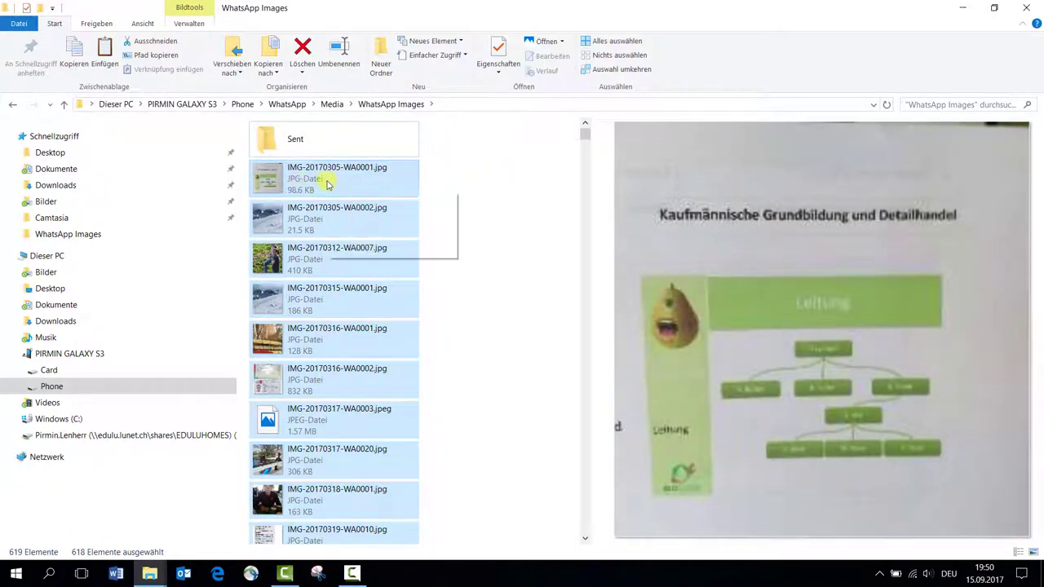
{"action": "right_click", "coordinate": [327, 184]}
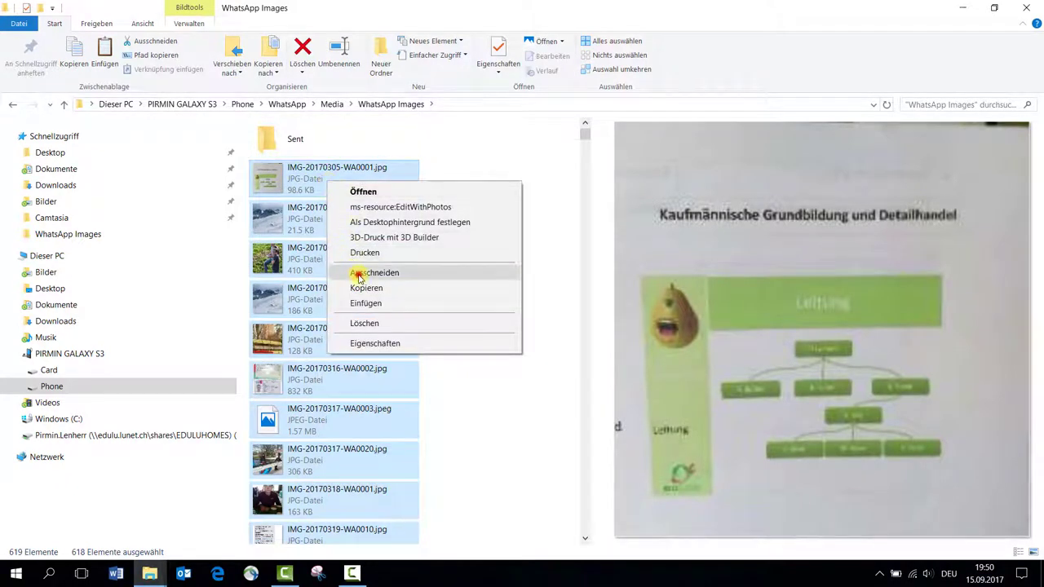
{"action": "left_click", "coordinate": [359, 272]}
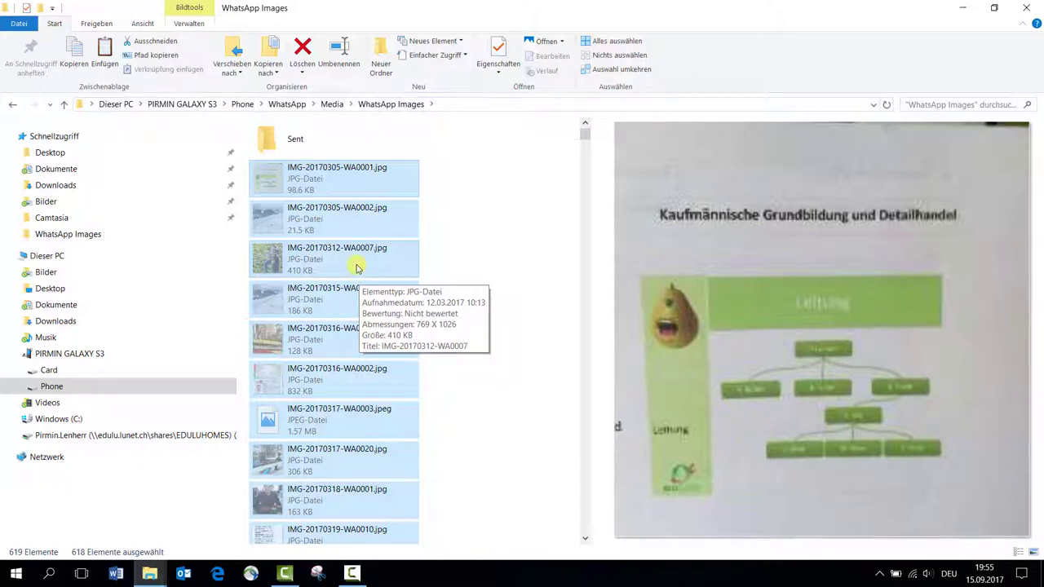
Return to the Media folder, place its window beside the *.jpg search results, minimize it and maximize the search results.
{"action": "left_click", "coordinate": [13, 105]}
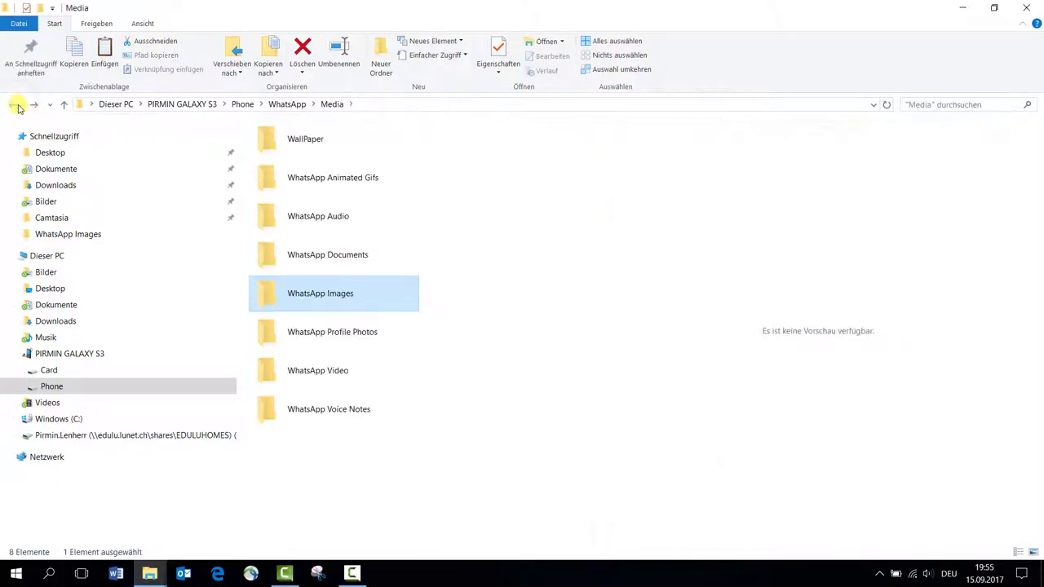
{"action": "left_click_drag", "start_coordinate": [206, 16], "coordinate": [1041, 155]}
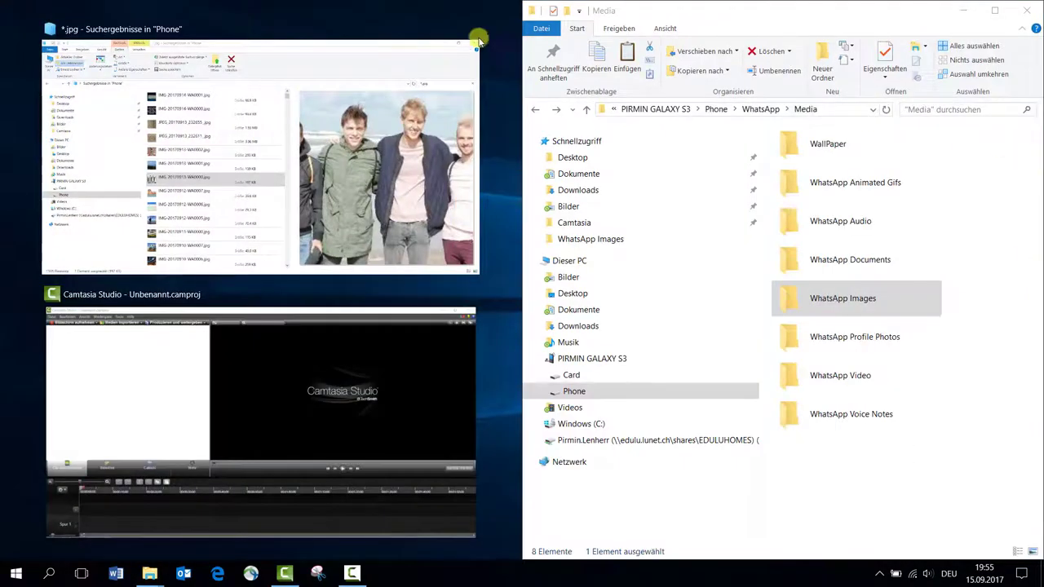
{"action": "left_click", "coordinate": [307, 64]}
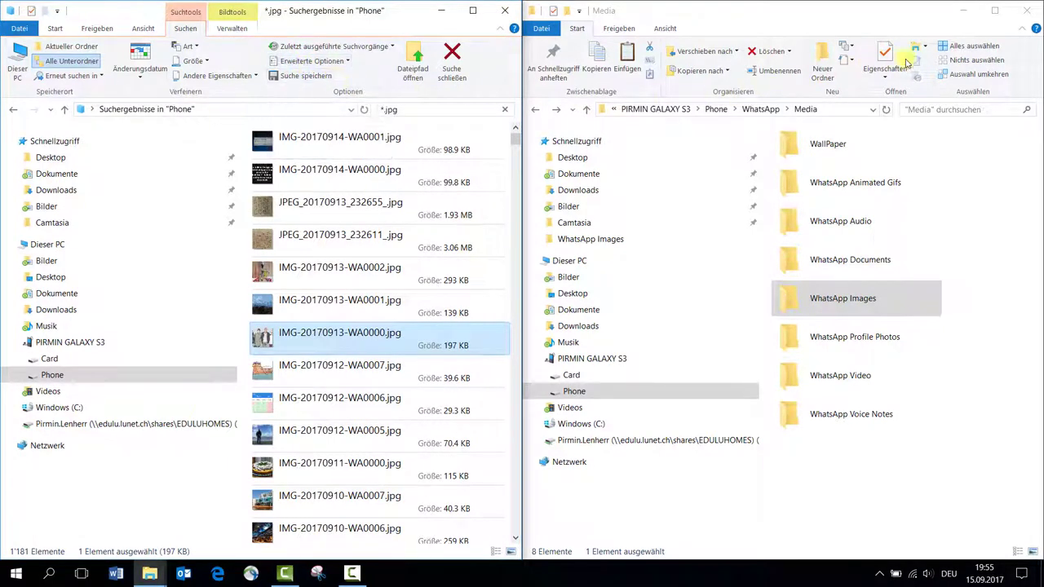
{"action": "left_click", "coordinate": [965, 17]}
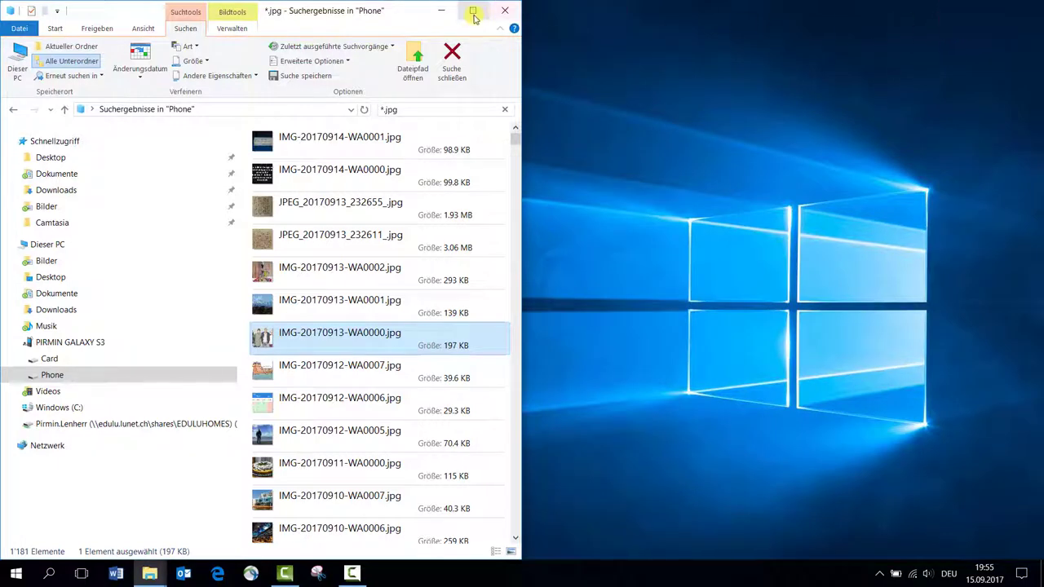
{"action": "left_click", "coordinate": [473, 11]}
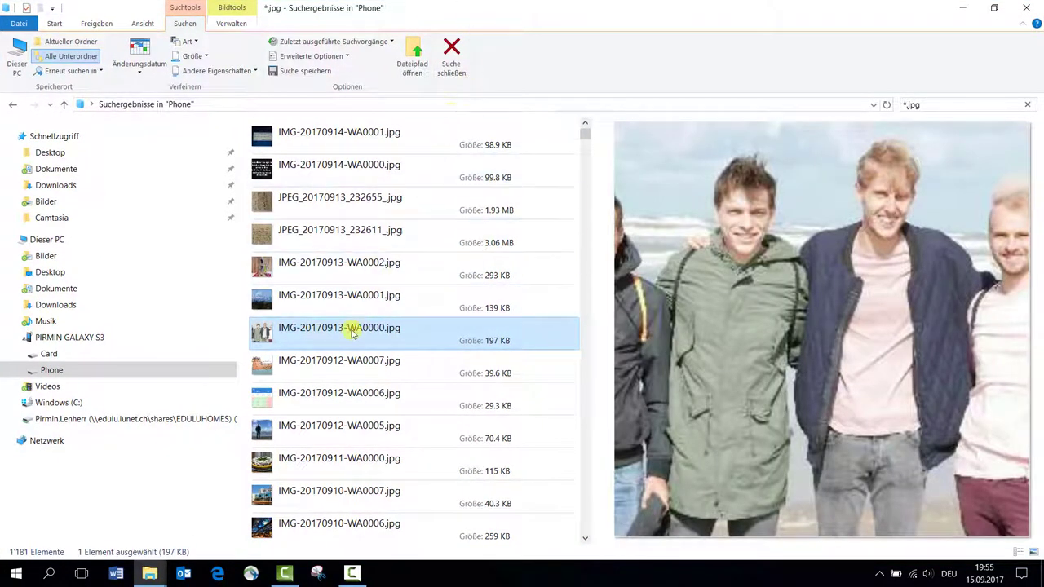
Expand the Phone storage in the folder tree and check its DCIM\Camera and Panorama folders for pictures.
{"action": "left_click", "coordinate": [20, 372]}
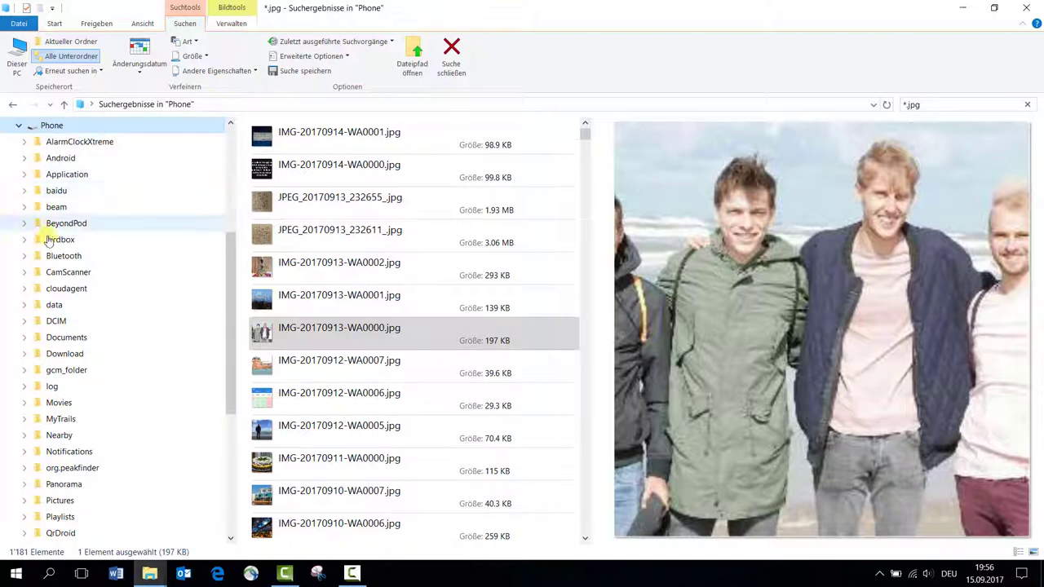
{"action": "left_click", "coordinate": [56, 322]}
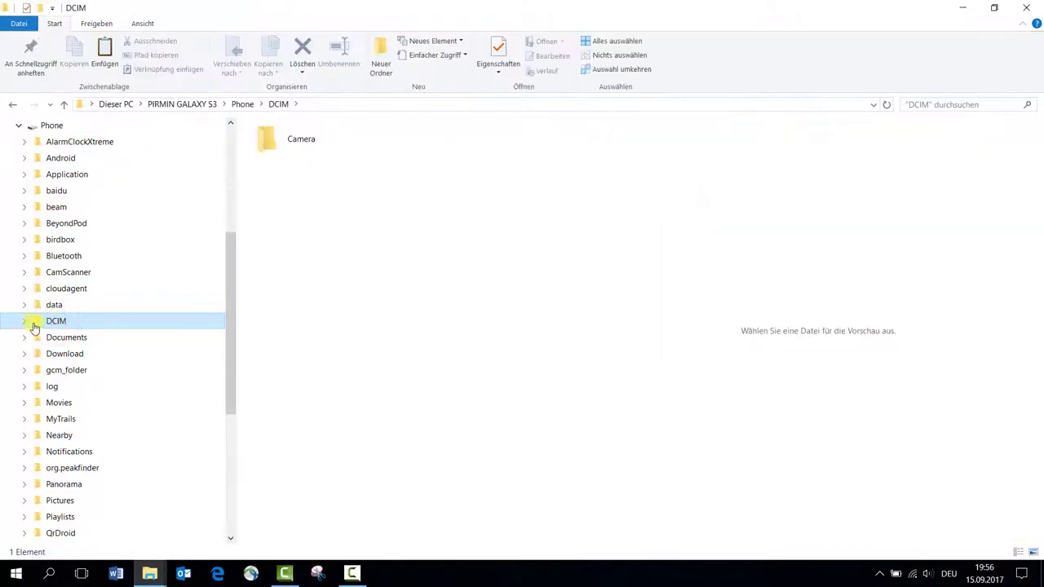
{"action": "double_click", "coordinate": [295, 143]}
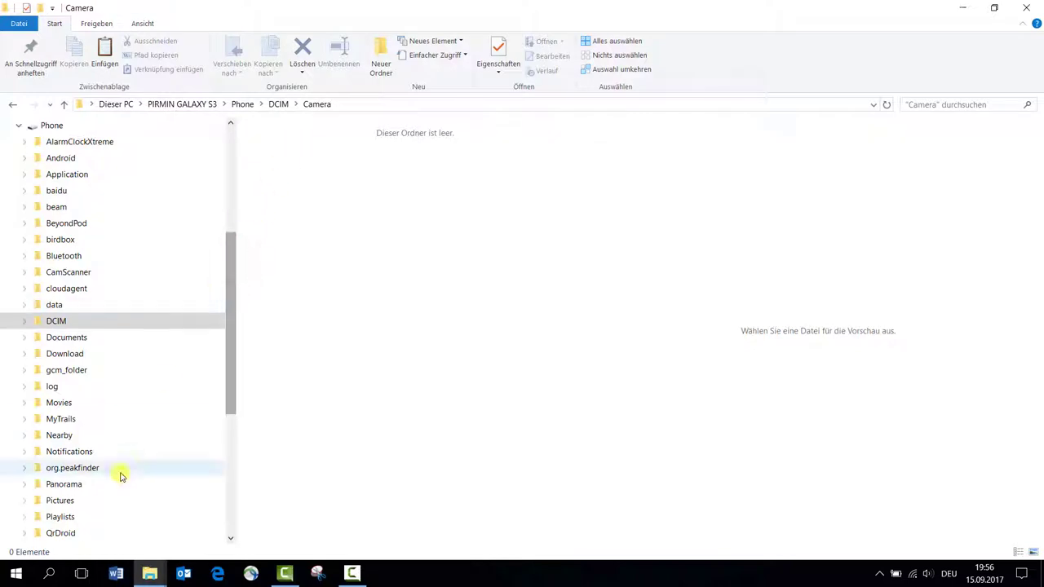
{"action": "left_click", "coordinate": [55, 485]}
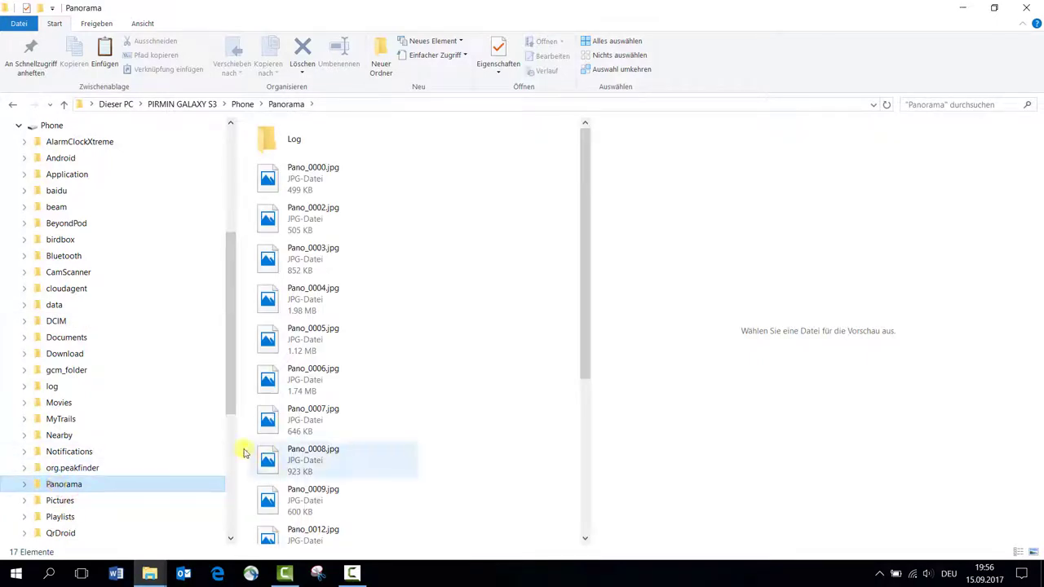
Open the Card storage of the Galaxy S3 to view its contents.
{"action": "left_click_drag", "start_coordinate": [229, 400], "coordinate": [236, 282]}
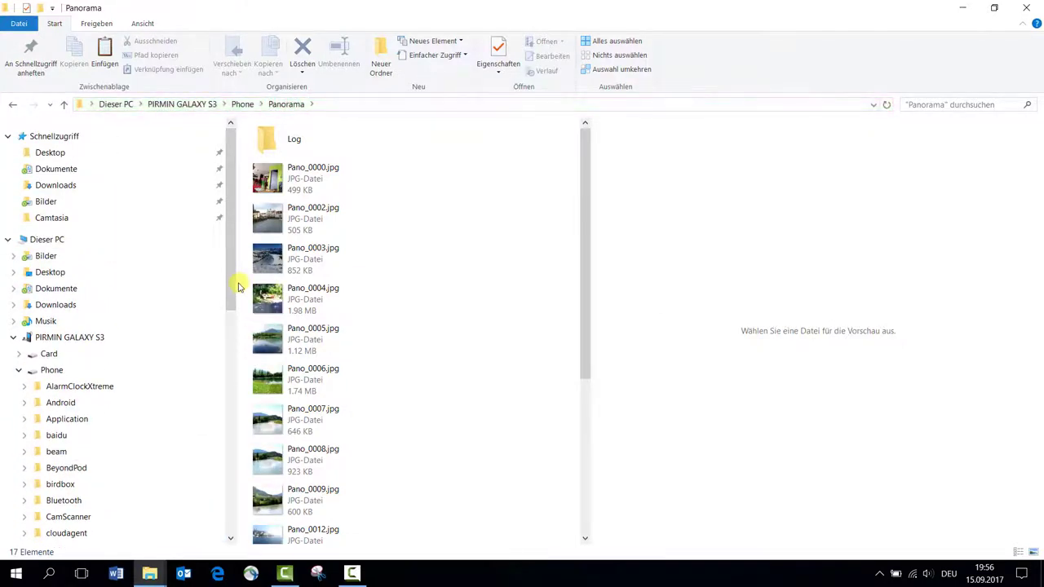
{"action": "left_click", "coordinate": [74, 356]}
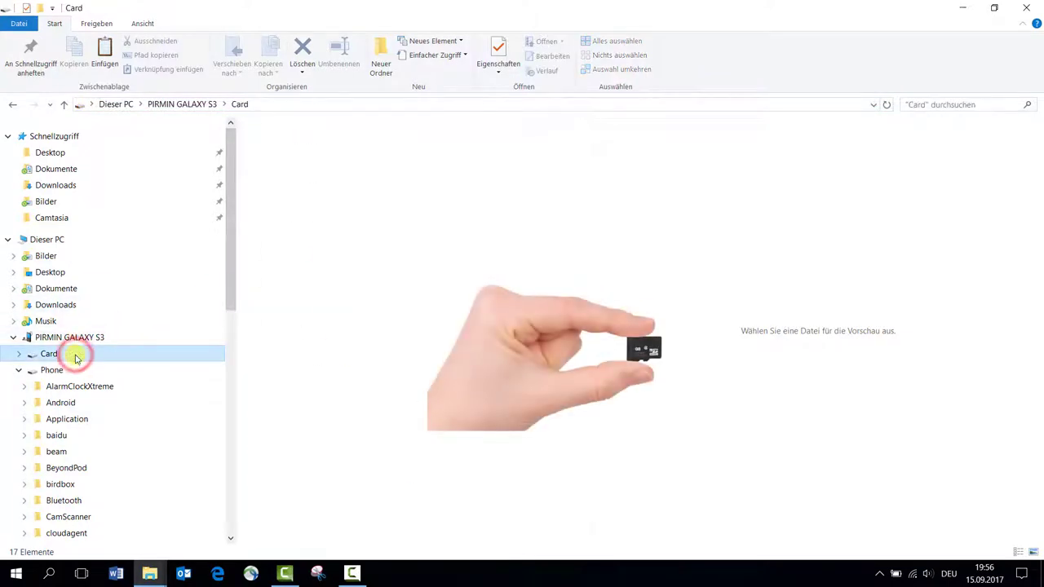